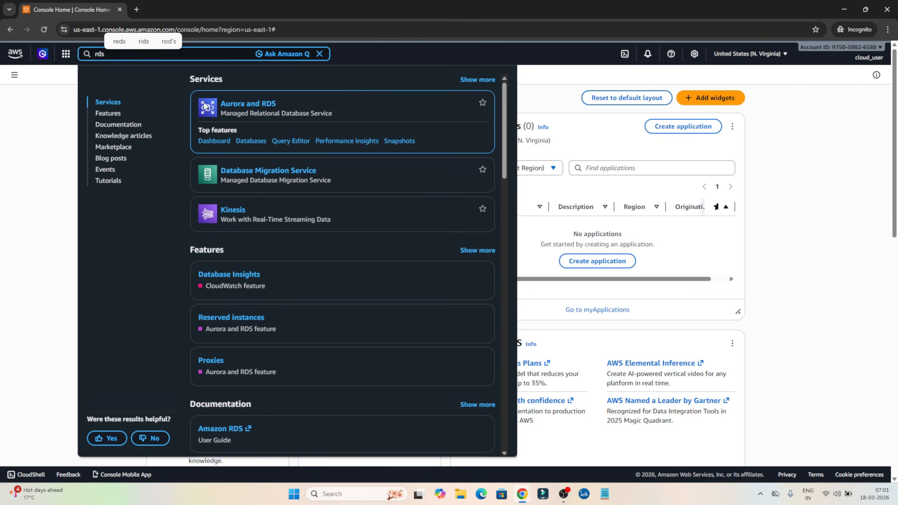
Open the Aurora and RDS service and start creating a new database from its Databases list
left_click(257, 108)
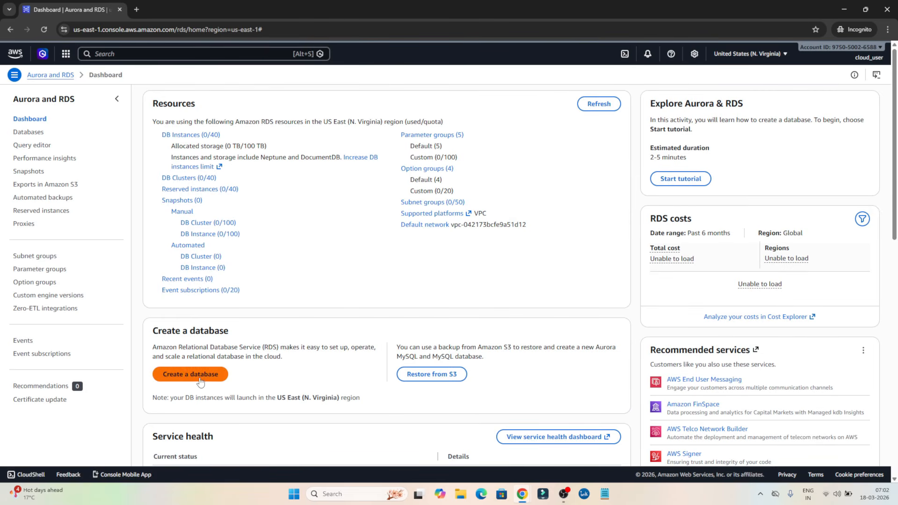
left_click(39, 136)
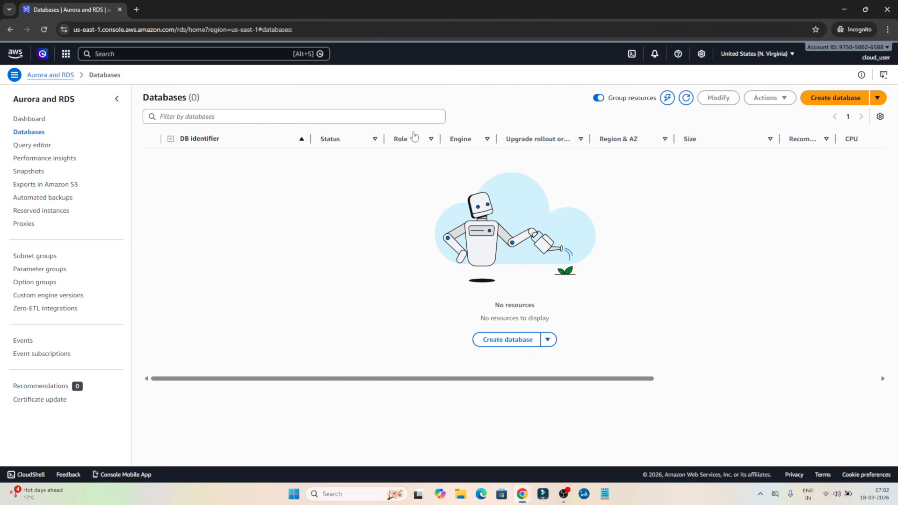
left_click(830, 100)
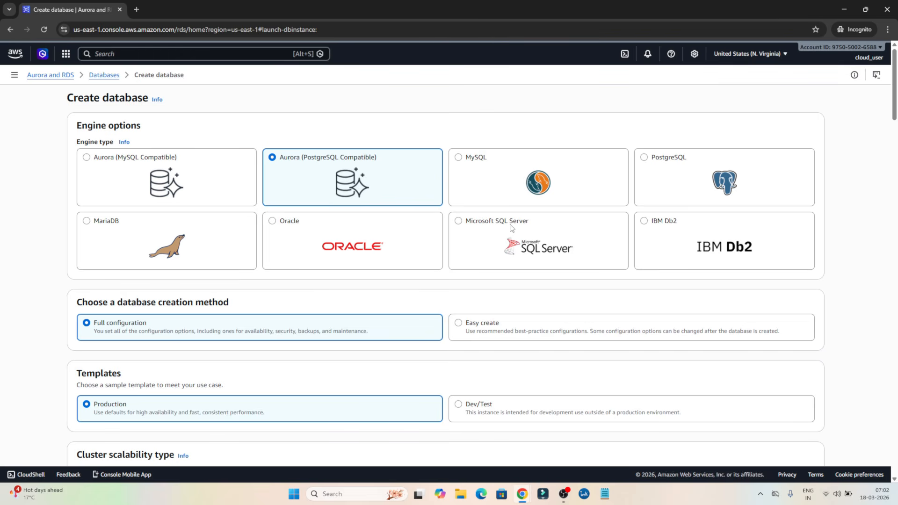
Try each engine type in turn, from Aurora (MySQL Compatible) through to IBM Db2
left_click(114, 159)
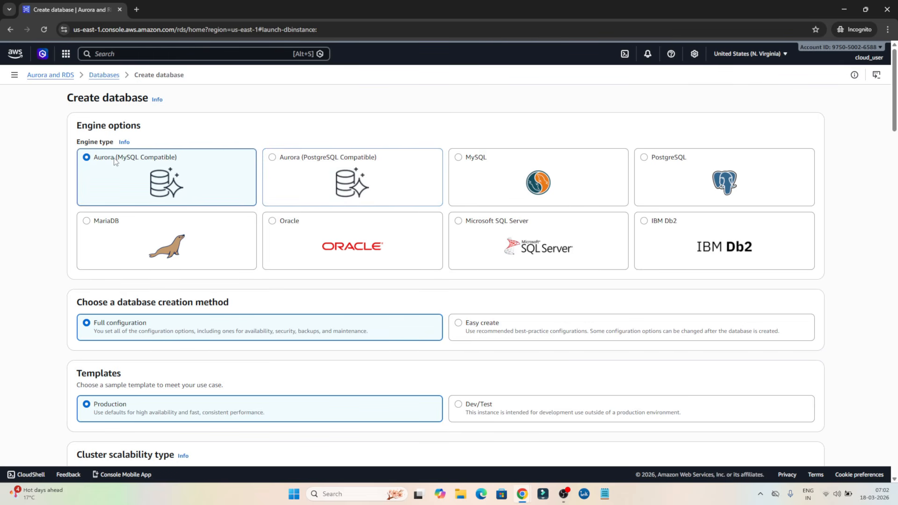
left_click(298, 163)
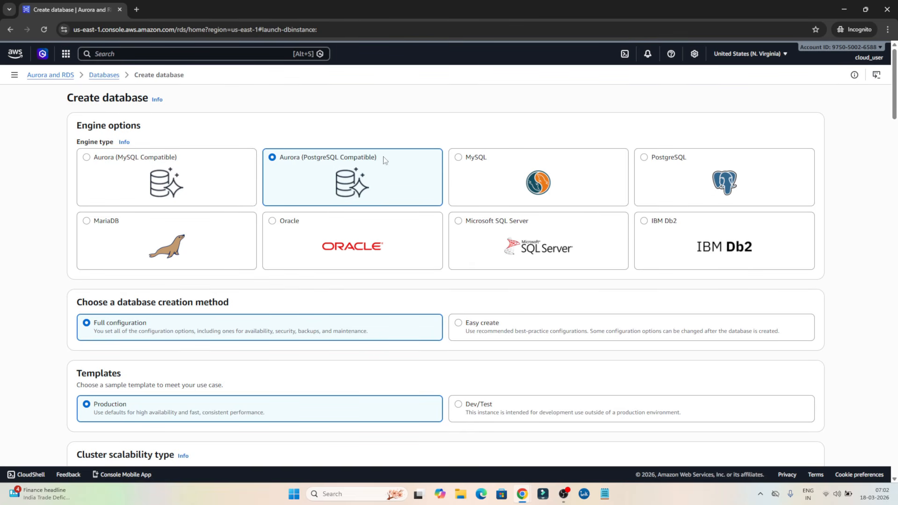
left_click(487, 160)
left_click(654, 158)
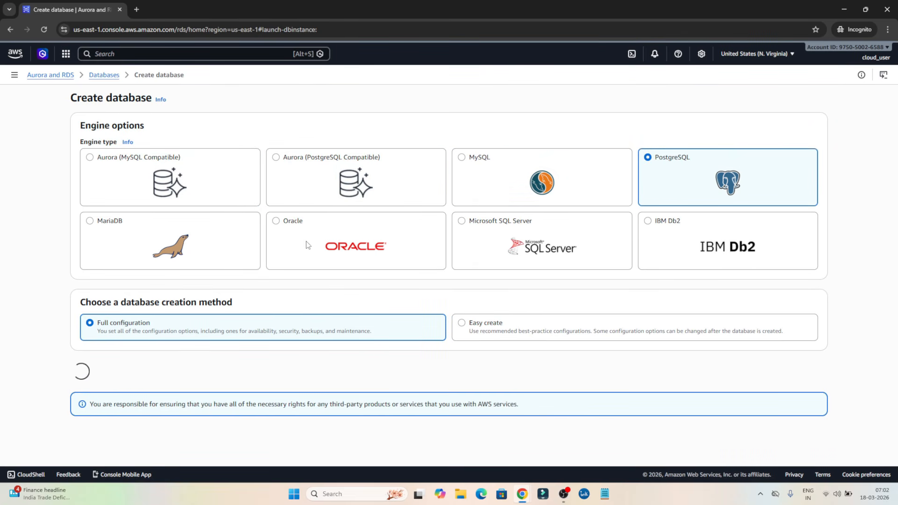
left_click(117, 223)
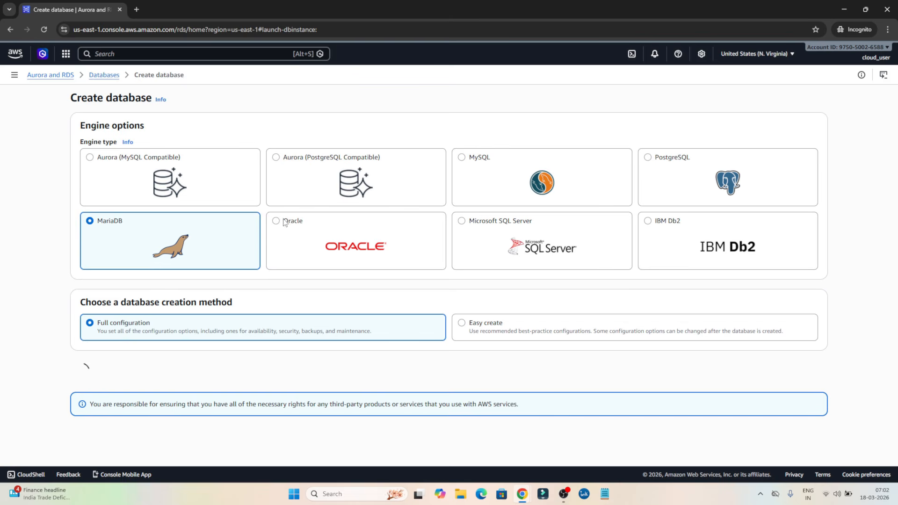
left_click(285, 222)
left_click(486, 222)
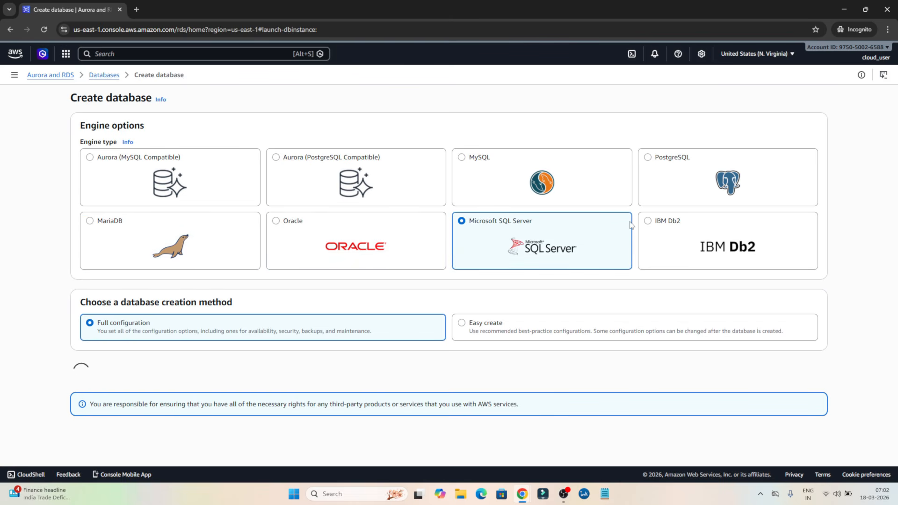
left_click(655, 222)
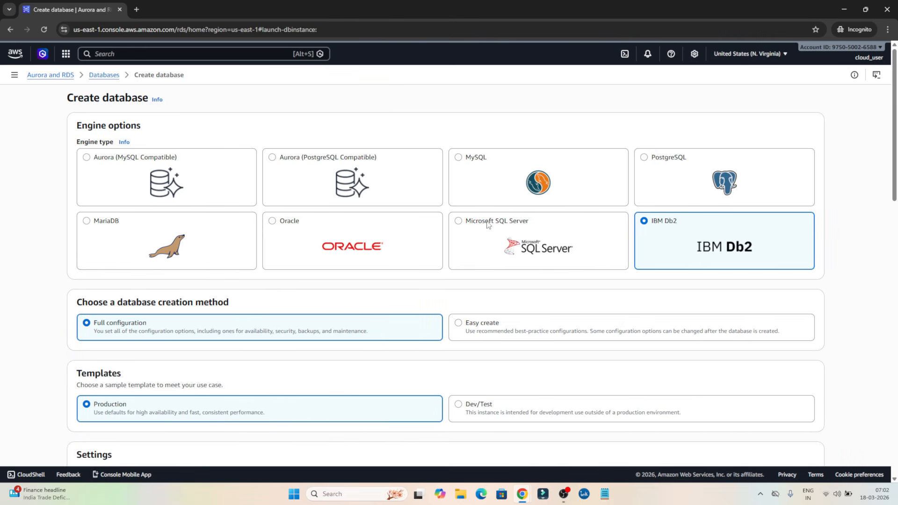
Choose Microsoft SQL Server as the database engine type
left_click(484, 228)
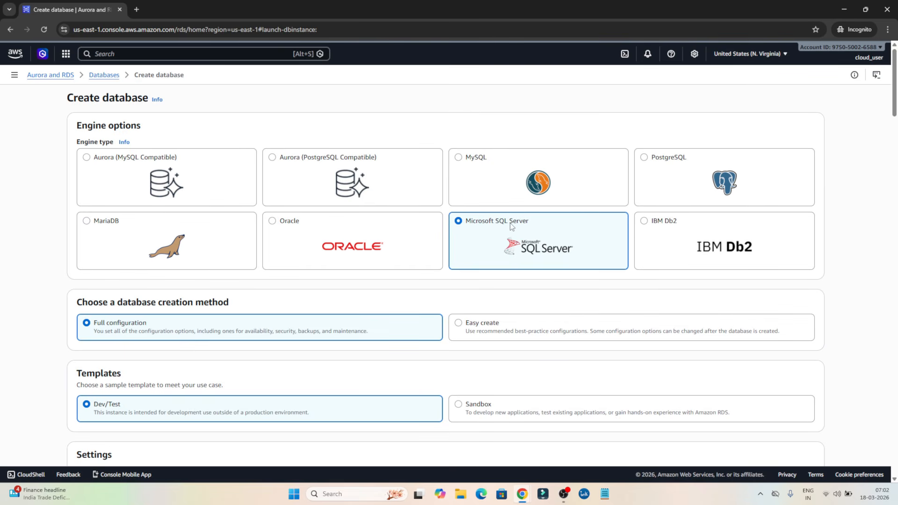
scroll(512, 226, "down", 2)
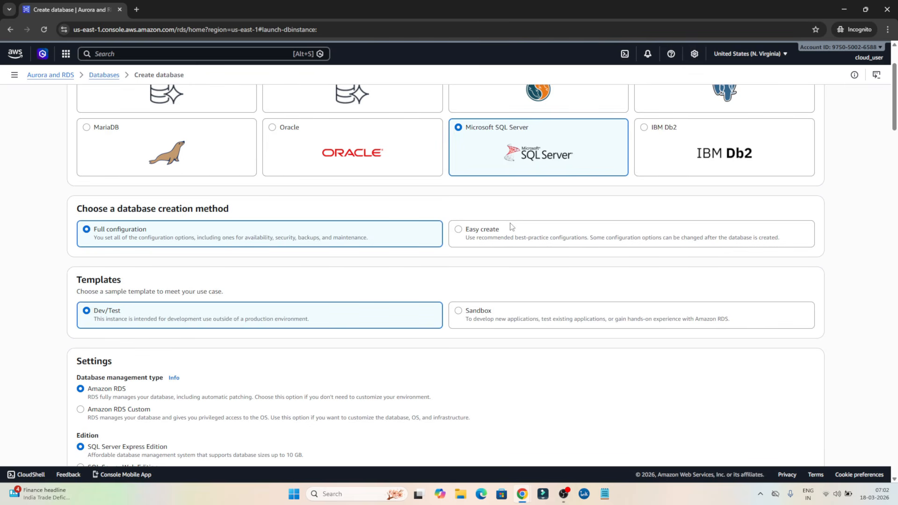
scroll(511, 226, "down", 1)
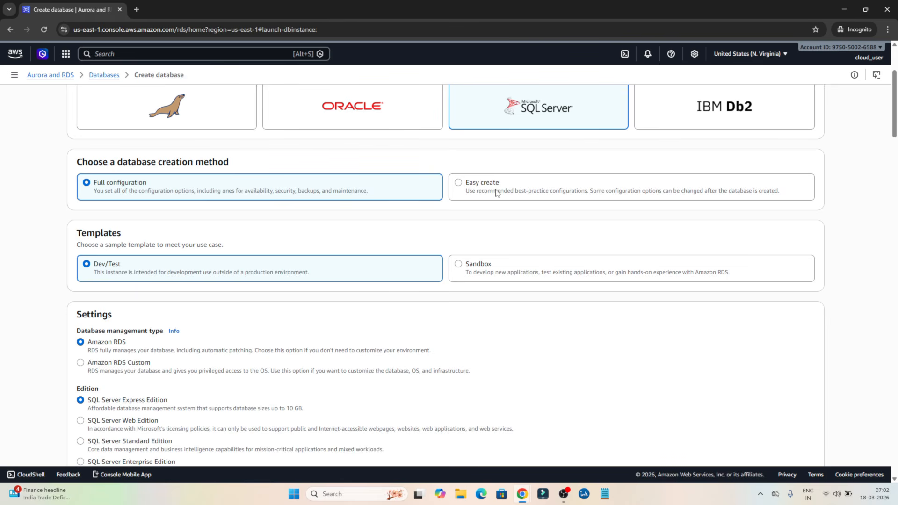
Try the Easy create method, review its configuration options, and return to Full configuration
left_click(467, 184)
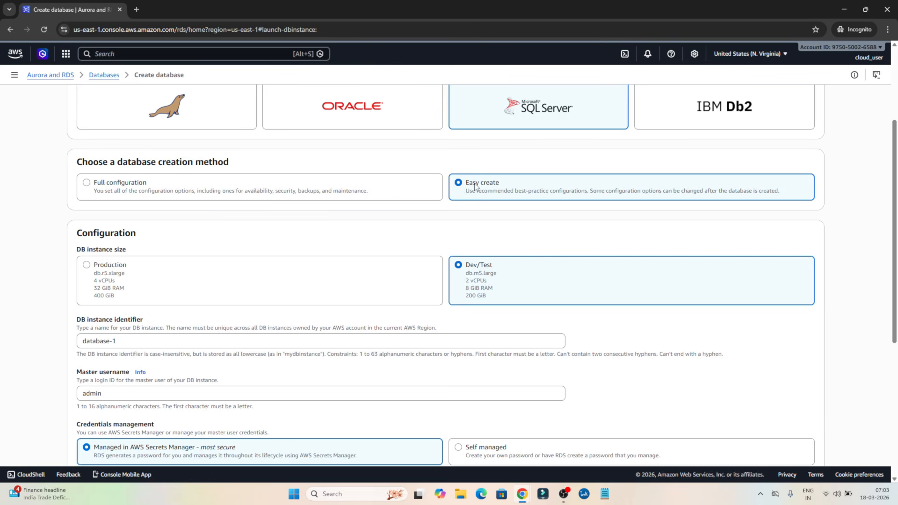
scroll(481, 287, "down", 1)
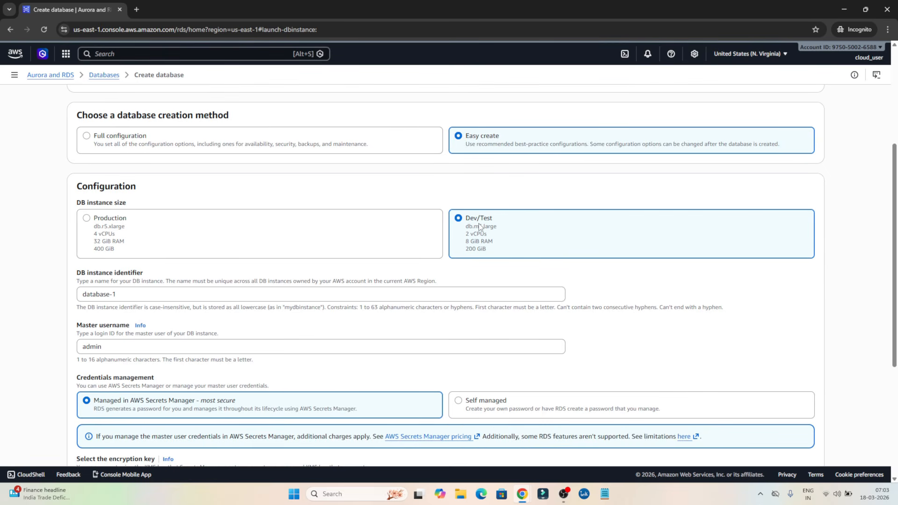
scroll(479, 226, "down", 1)
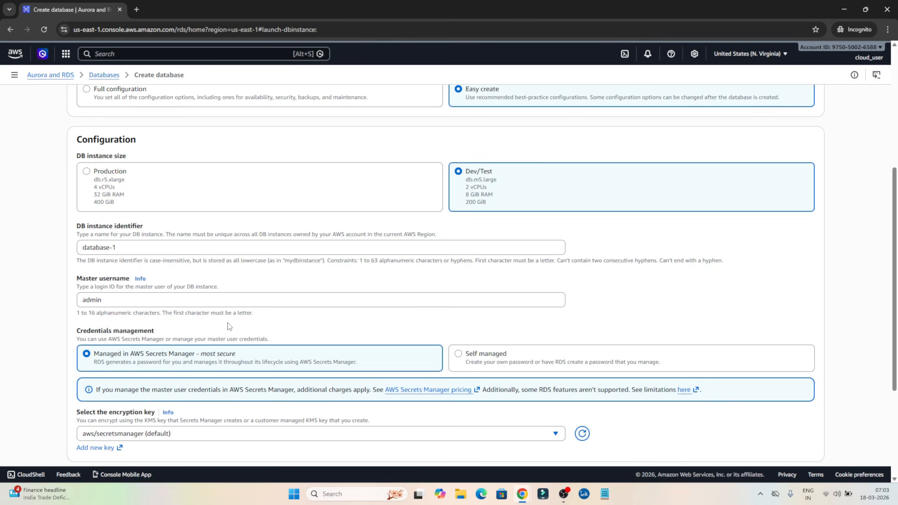
scroll(124, 260, "down", 3)
scroll(128, 277, "up", 3)
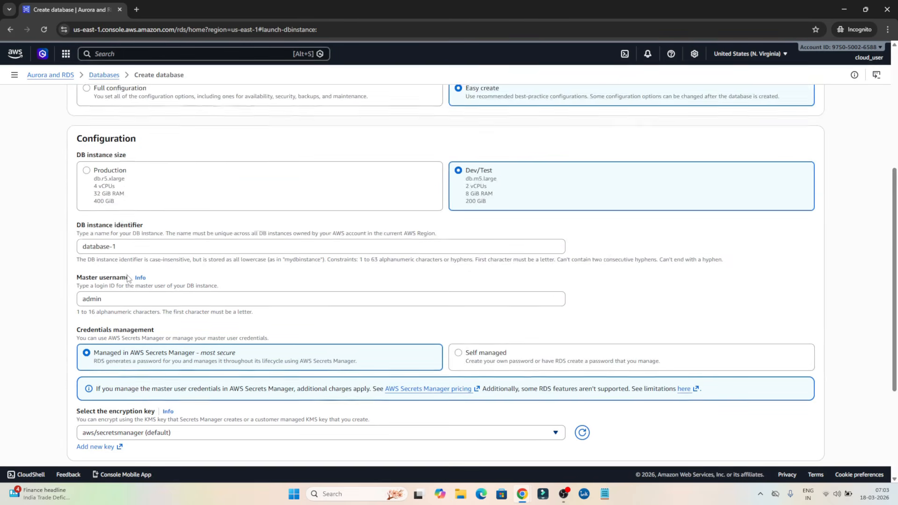
scroll(127, 278, "down", 1)
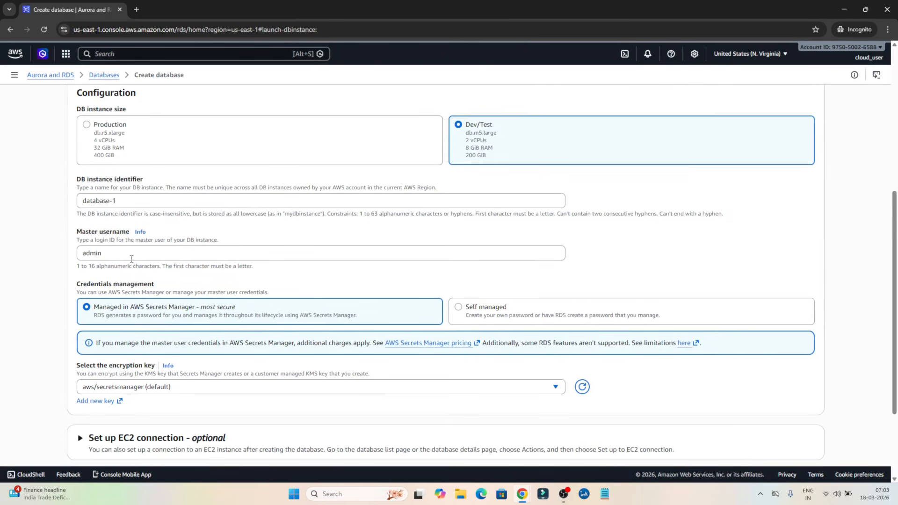
scroll(132, 259, "down", 3)
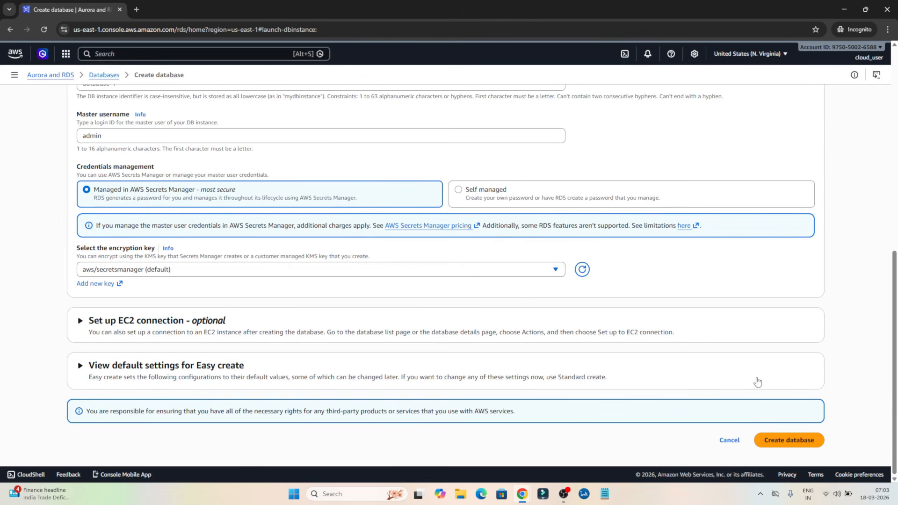
scroll(422, 302, "up", 2)
scroll(422, 301, "up", 6)
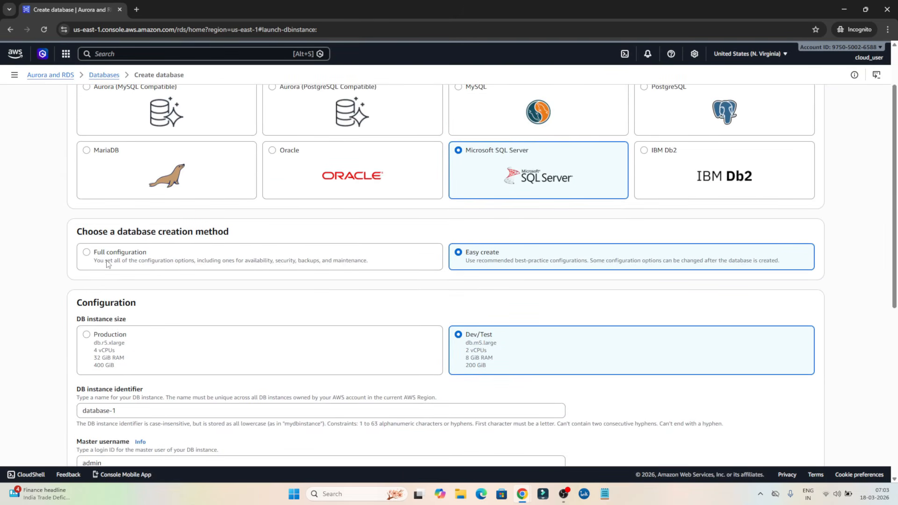
left_click(109, 253)
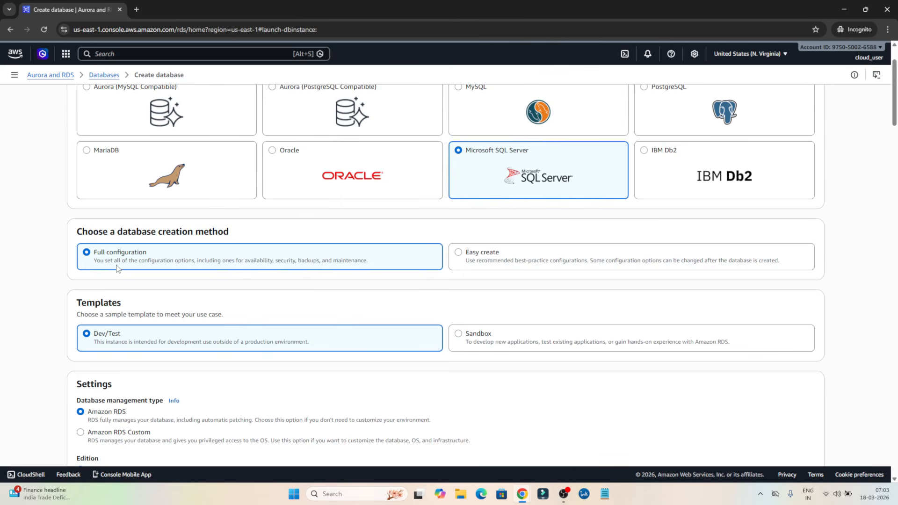
Examine the full configuration options for template, database management type, SQL Server edition, credentials and instance class
scroll(120, 275, "down", 2)
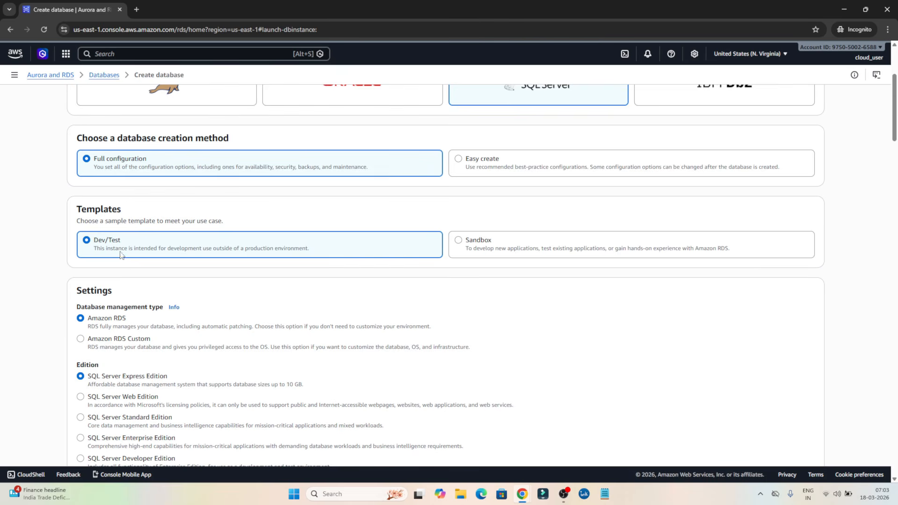
scroll(131, 278, "down", 1)
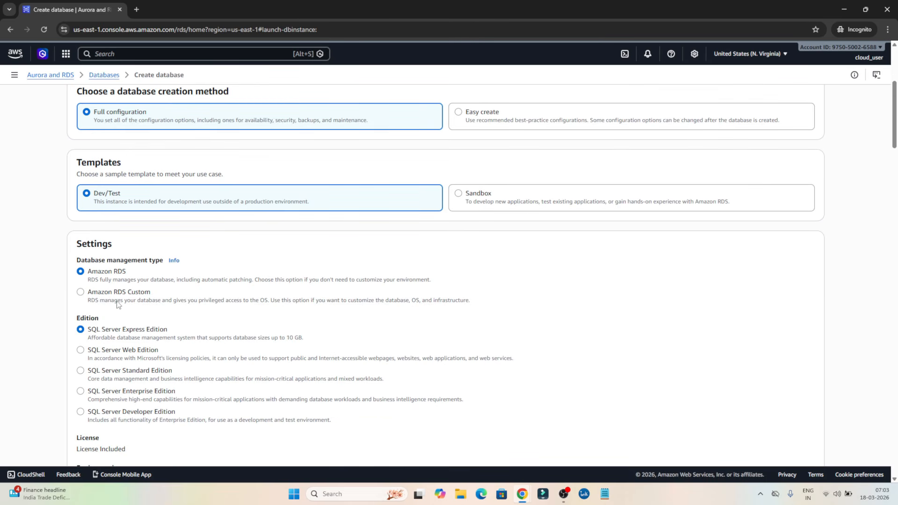
scroll(122, 305, "down", 2)
scroll(124, 304, "down", 6)
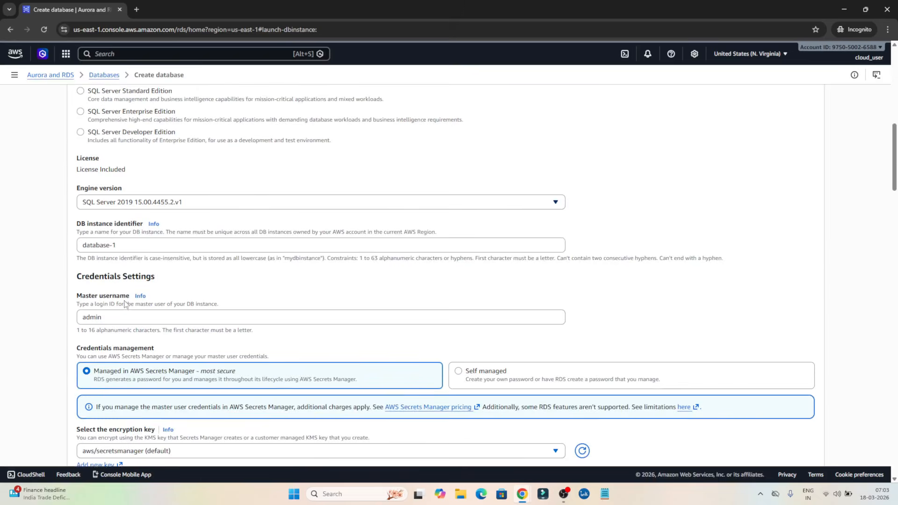
scroll(124, 304, "down", 6)
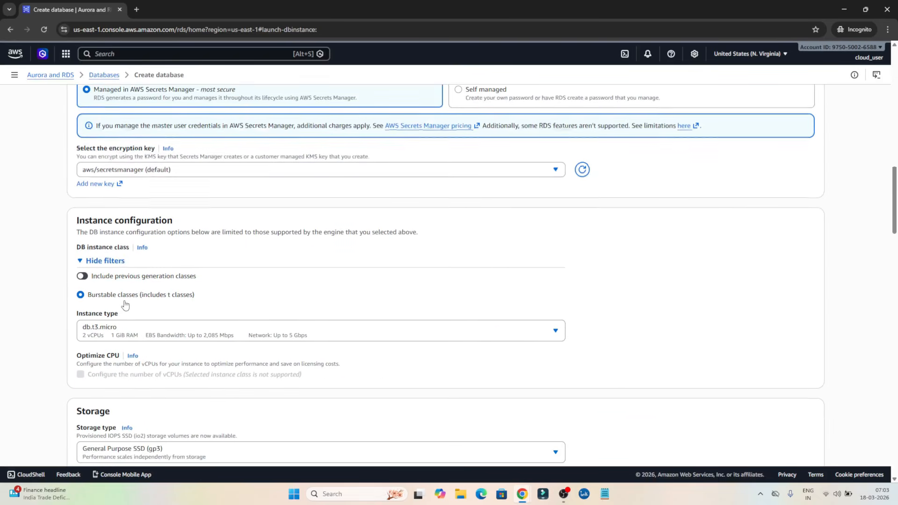
scroll(124, 305, "up", 13)
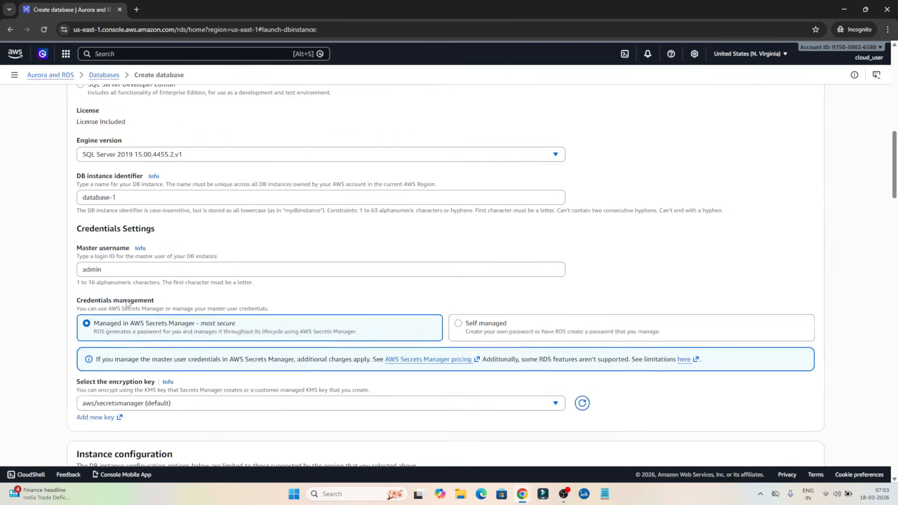
scroll(126, 302, "up", 3)
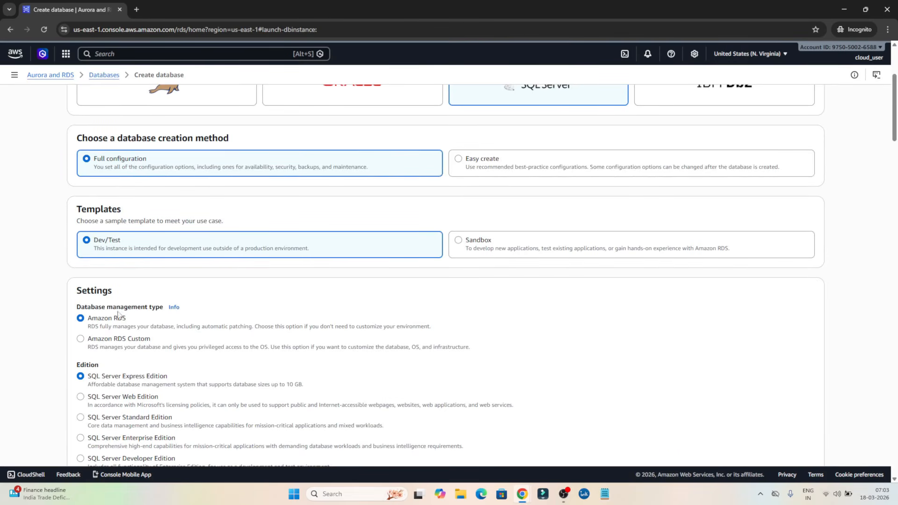
scroll(121, 342, "down", 2)
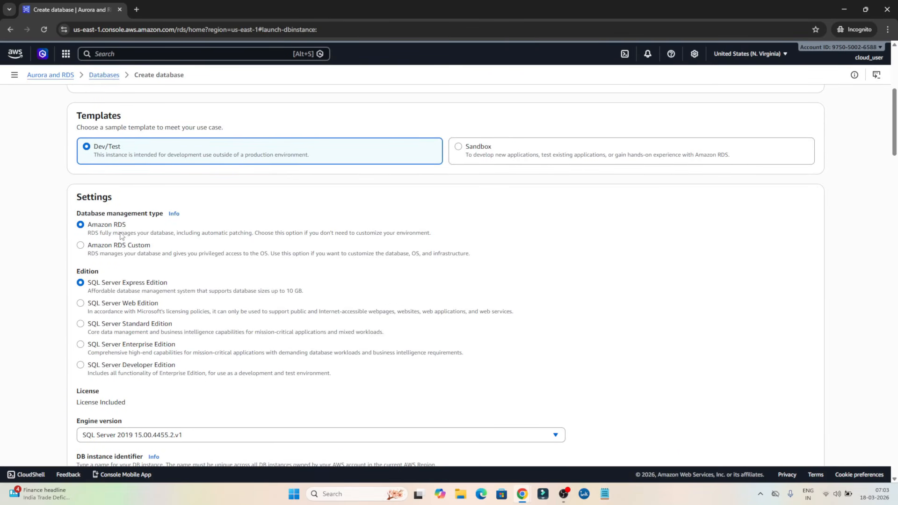
scroll(124, 265, "down", 1)
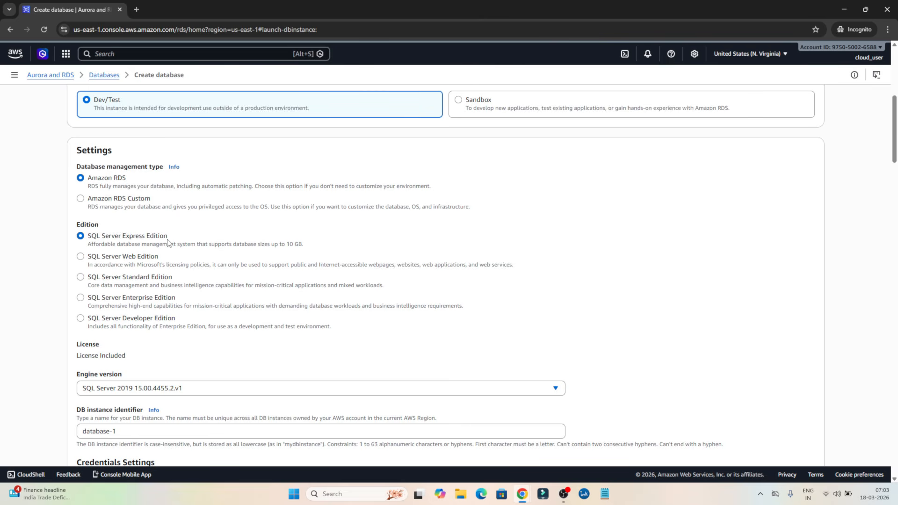
scroll(167, 243, "down", 1)
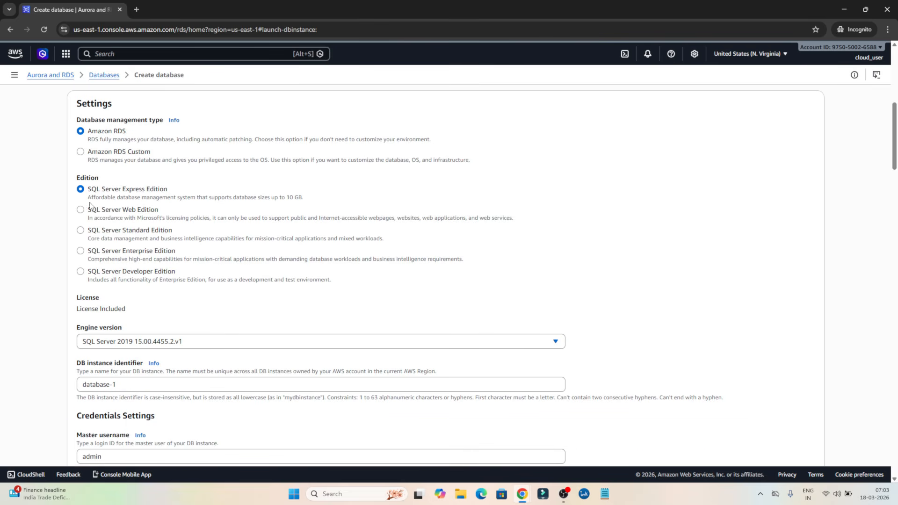
left_click_drag(89, 200, 263, 200)
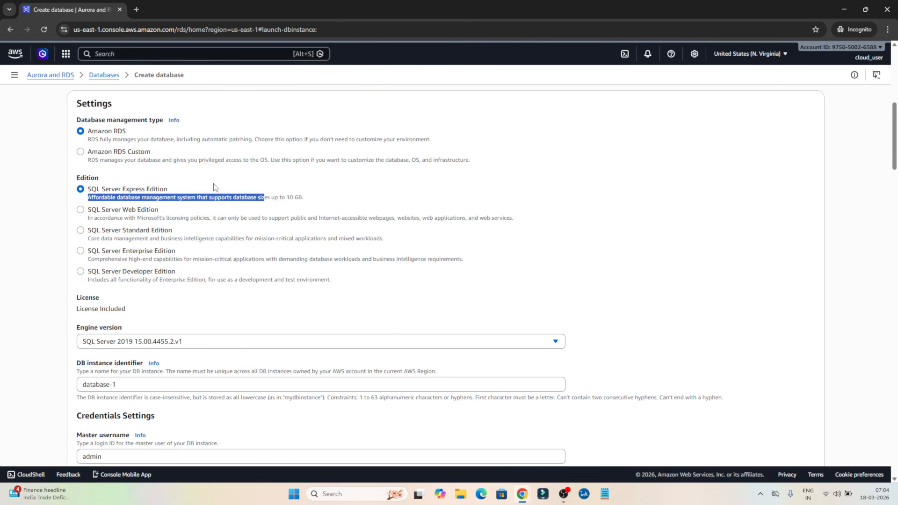
left_click(208, 198)
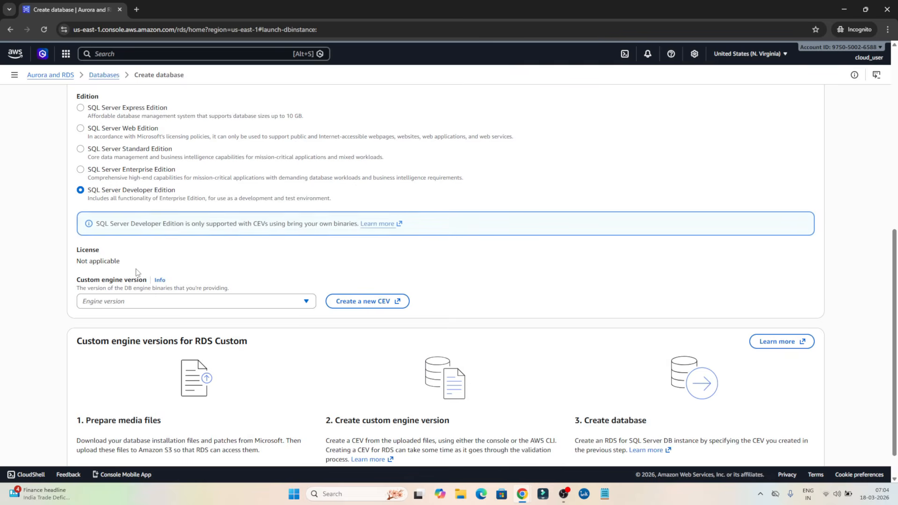
Try the SQL Server Developer Edition and switch back to SQL Server Express Edition
left_click(136, 271)
scroll(142, 255, "up", 2)
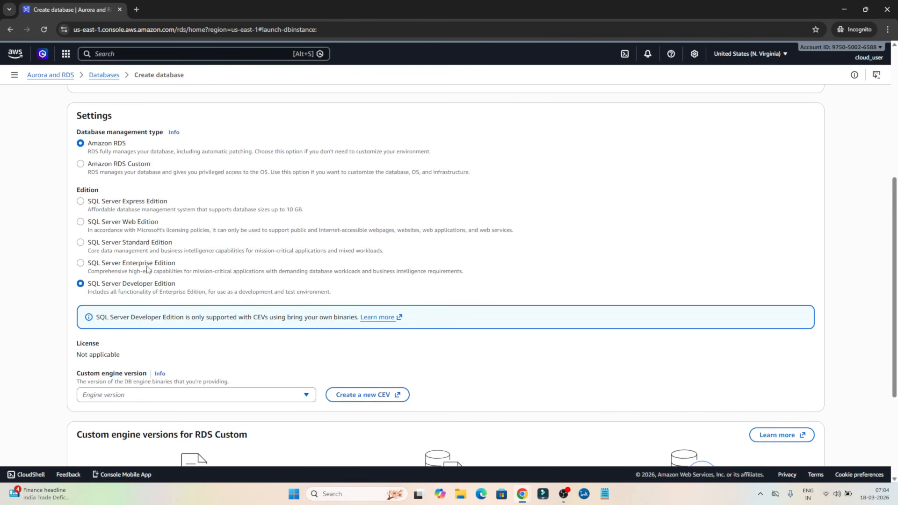
left_click(107, 204)
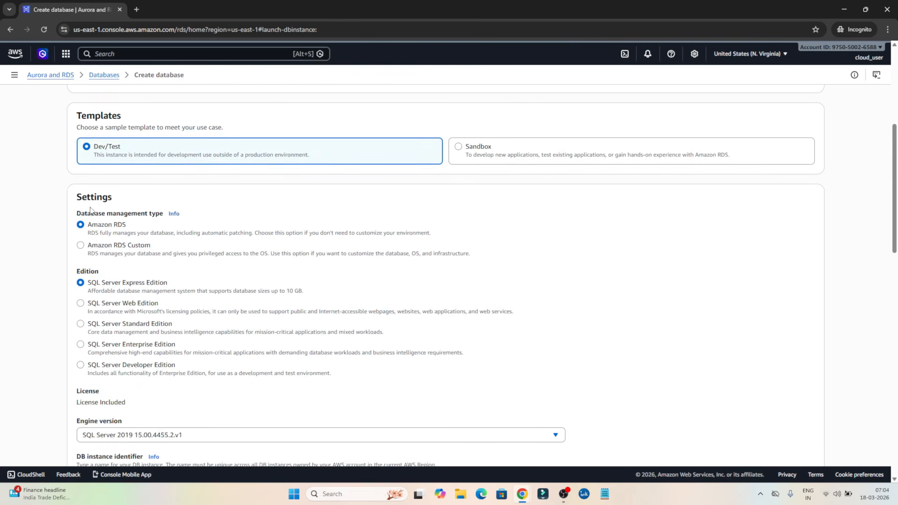
Review the SQL Server engine versions available for the Express Edition, keeping the preselected version
scroll(128, 306, "down", 3)
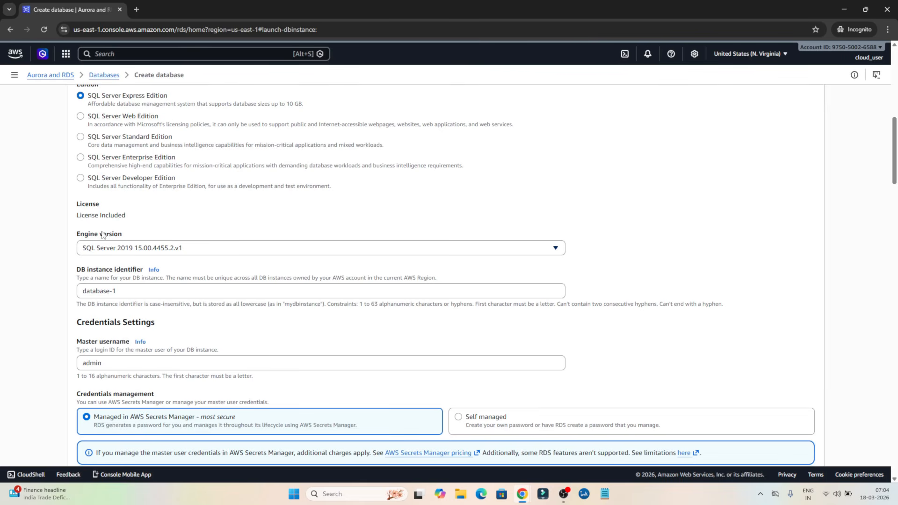
left_click(134, 251)
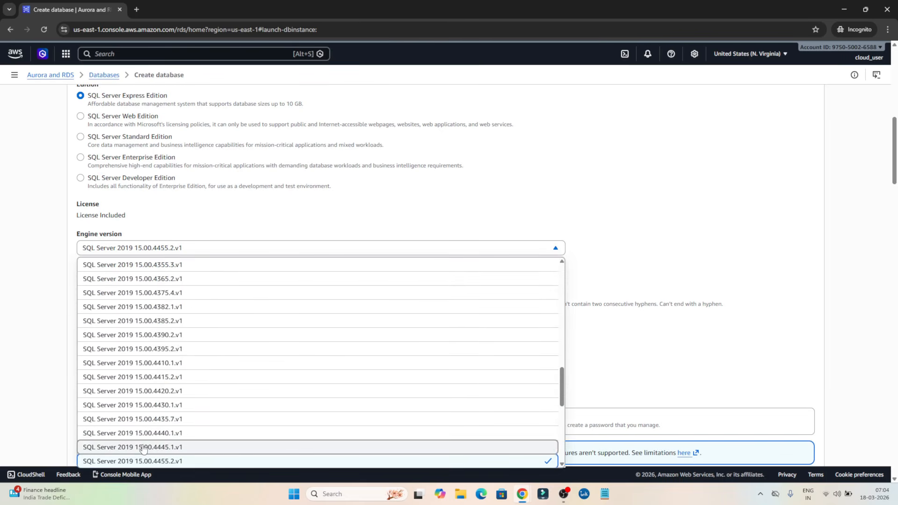
left_click(309, 210)
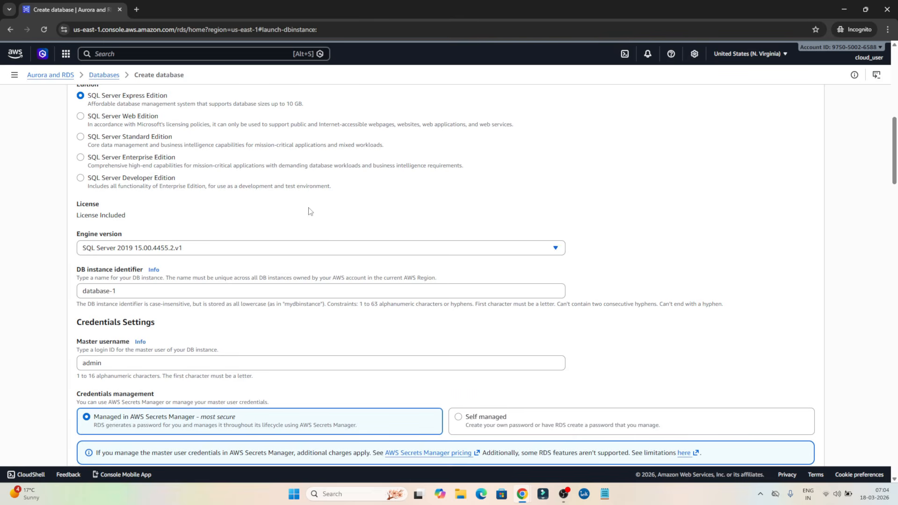
Set the DB instance identifier to dev-test
scroll(172, 253, "down", 1)
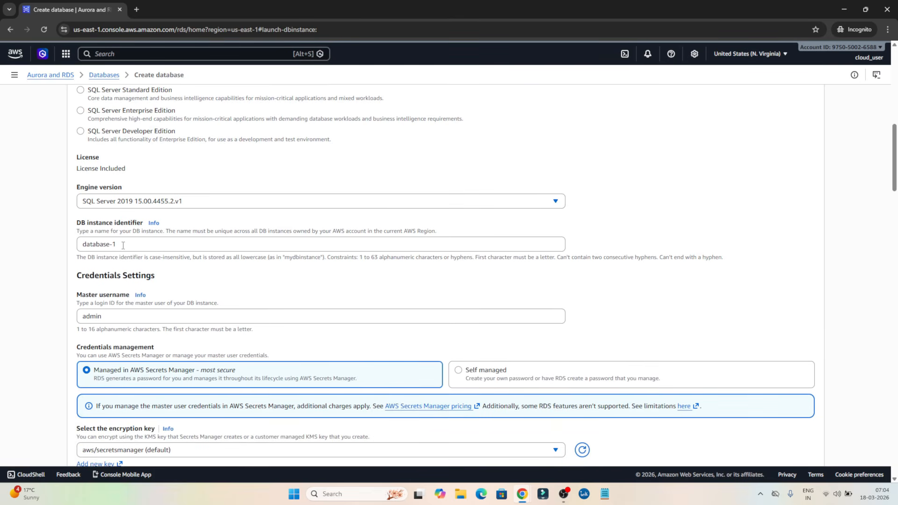
left_click_drag(123, 245, 83, 243)
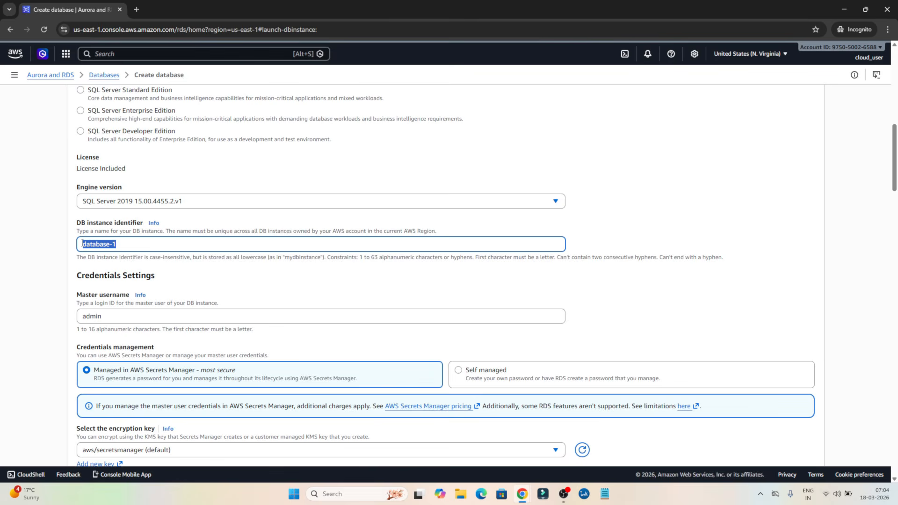
type("dev-test")
Keep the default master username and switch the credentials management to Self managed
scroll(119, 268, "down", 1)
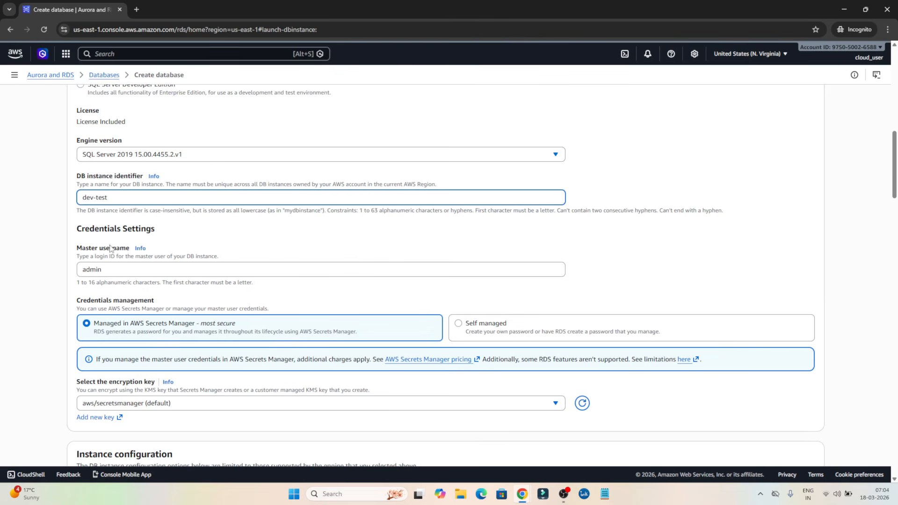
scroll(114, 263, "down", 1)
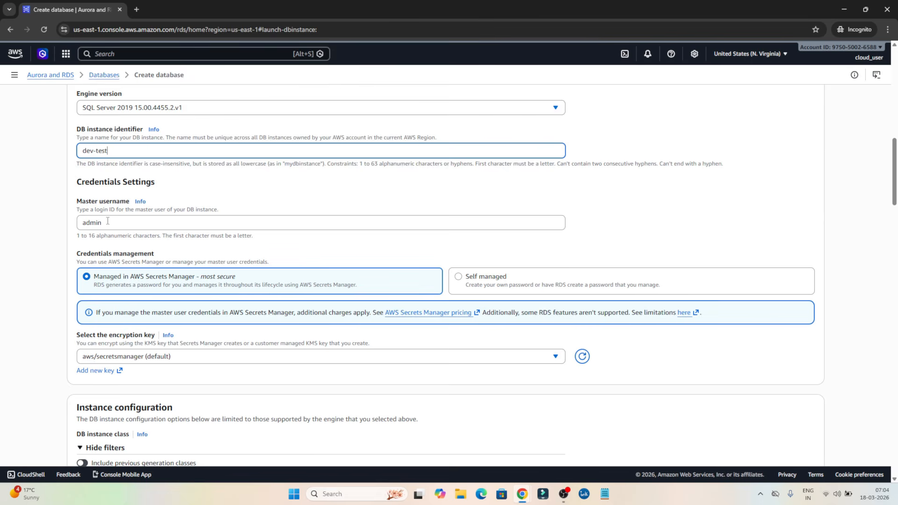
left_click_drag(108, 221, 79, 222)
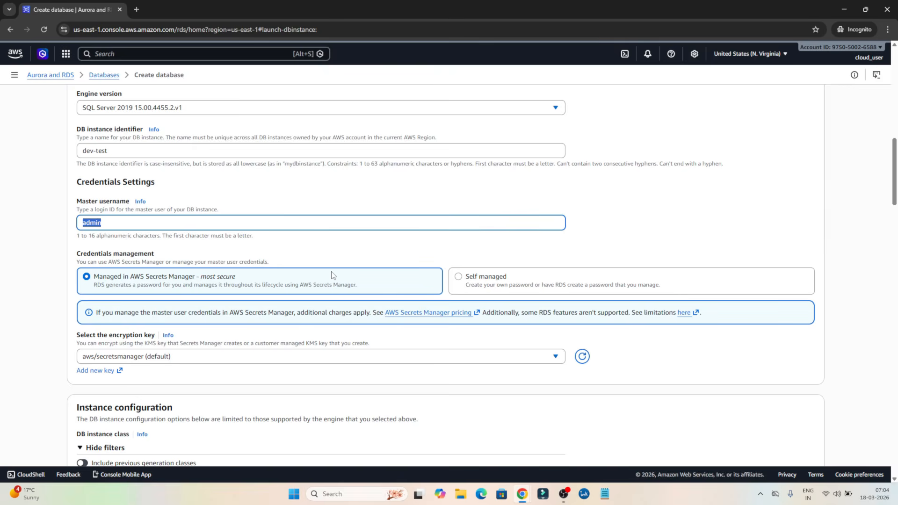
scroll(279, 276, "down", 1)
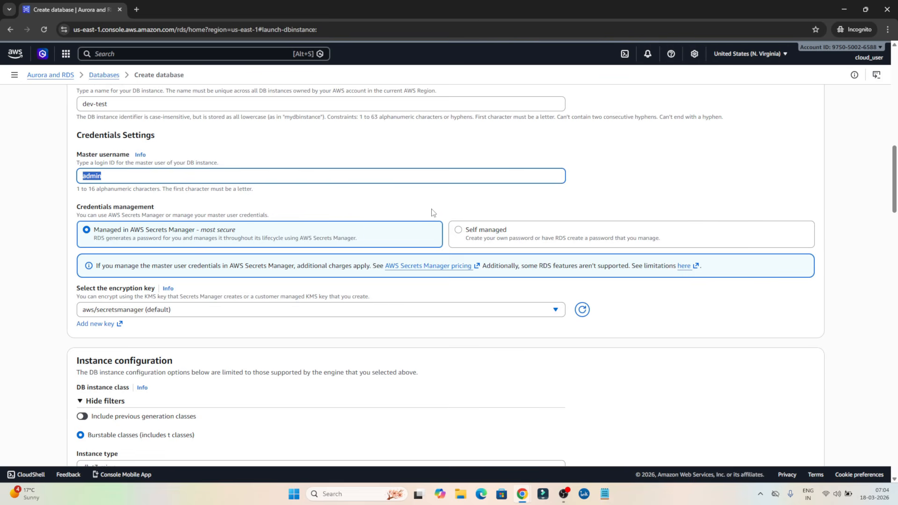
left_click(459, 231)
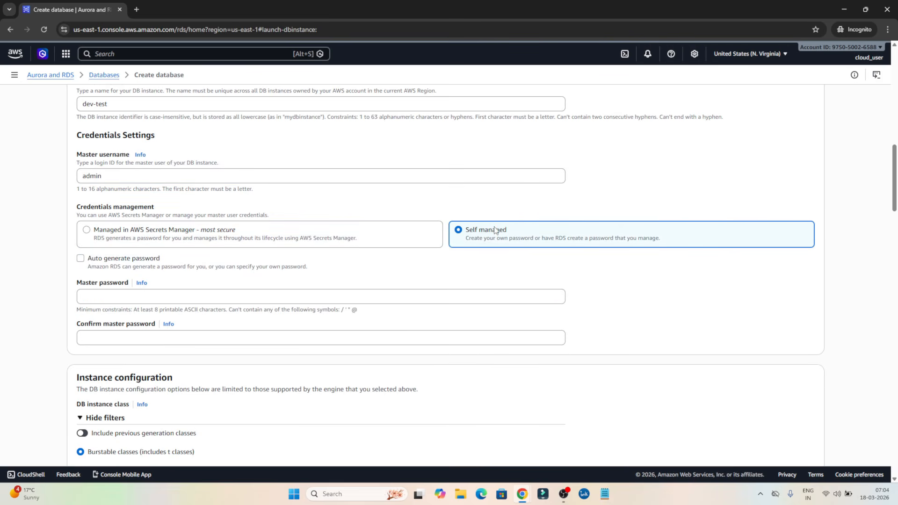
Enter the master password for the database and repeat it in the confirmation field
left_click(111, 296)
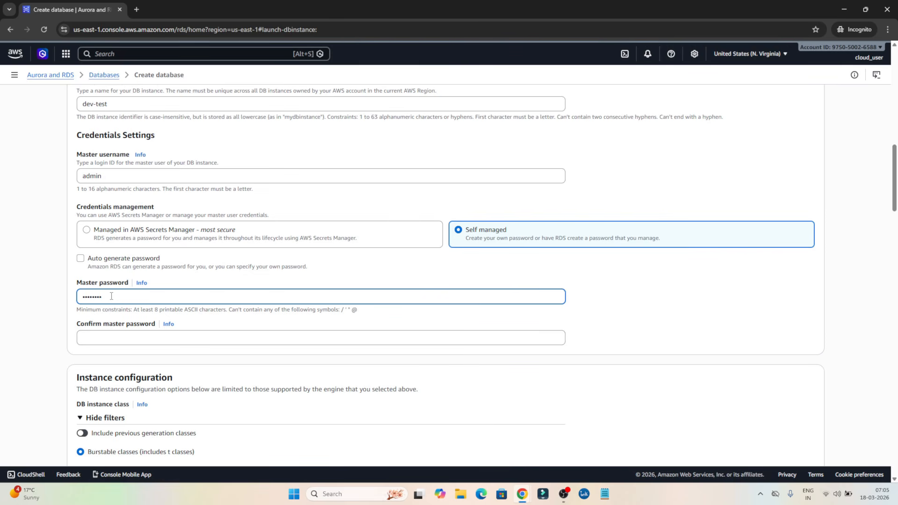
left_click(100, 335)
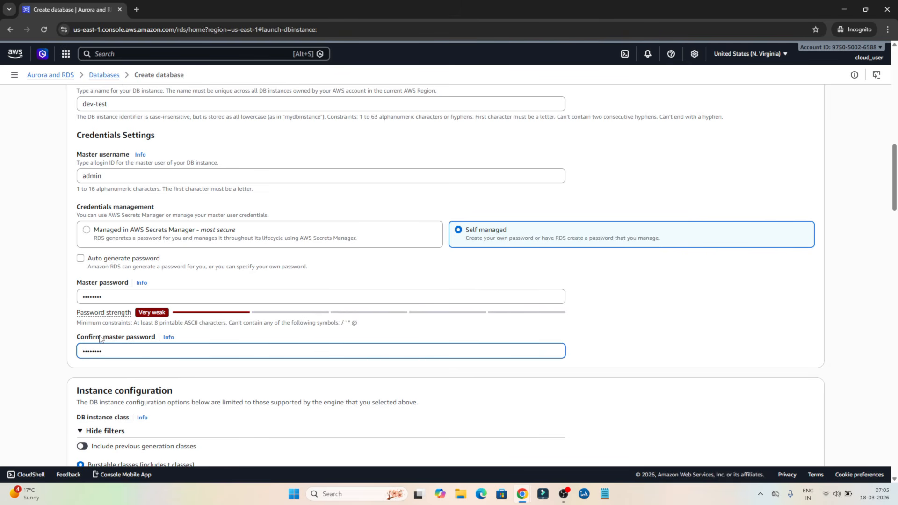
scroll(144, 365, "down", 1)
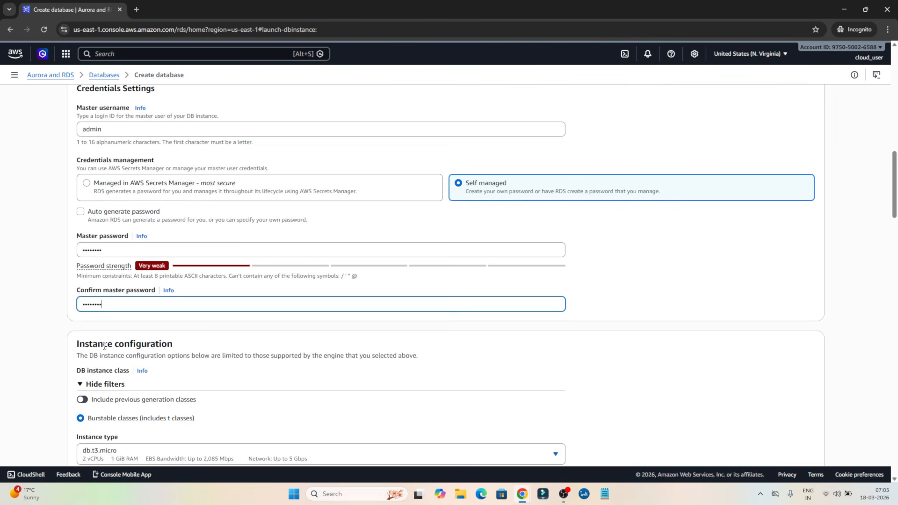
left_click(54, 329)
scroll(94, 299, "down", 1)
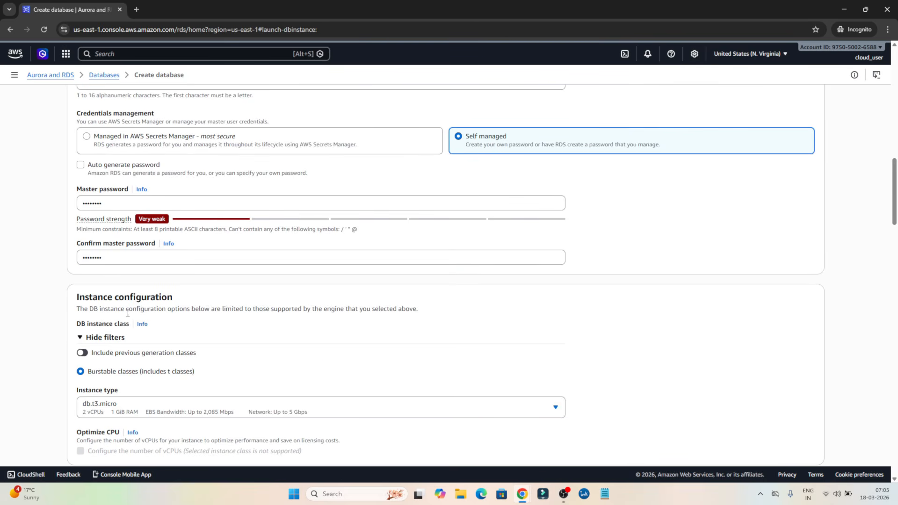
scroll(137, 169, "up", 1)
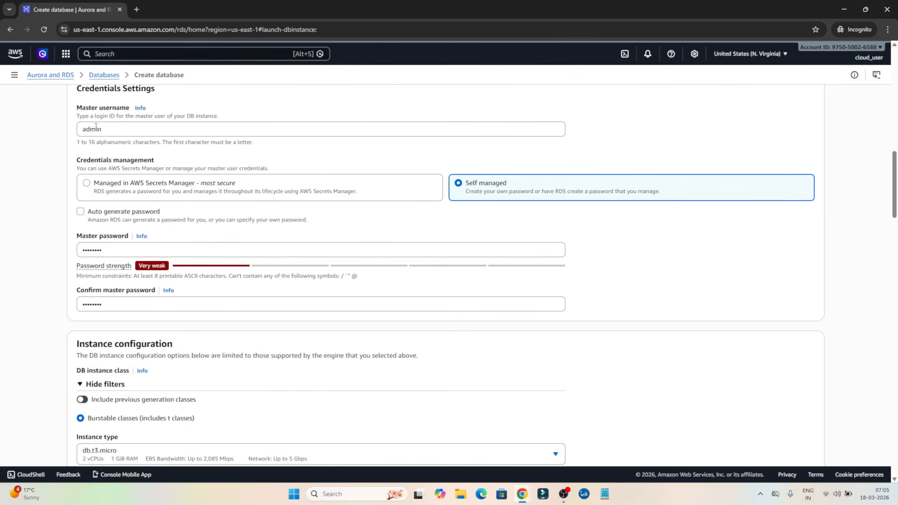
scroll(97, 282, "down", 1)
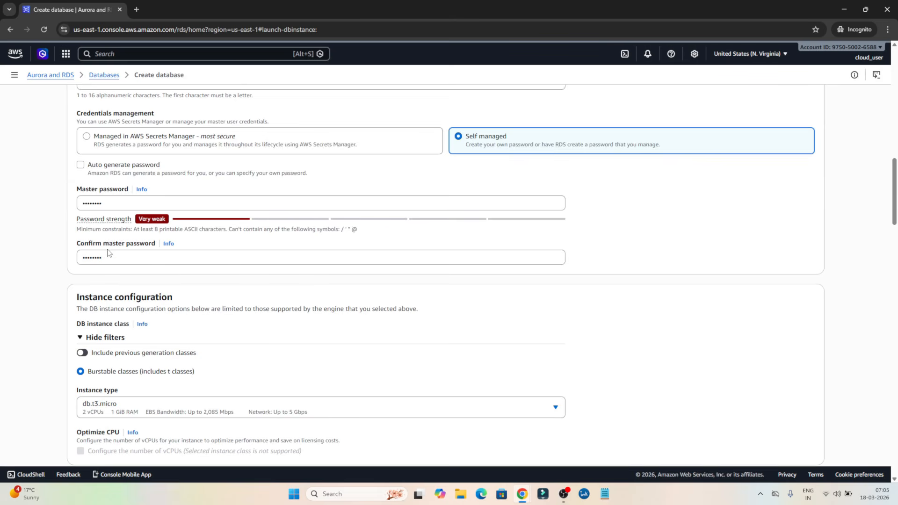
Select db.t3.micro as the DB instance type from the burstable classes
scroll(108, 252, "down", 2)
scroll(108, 252, "down", 1)
scroll(123, 267, "down", 1)
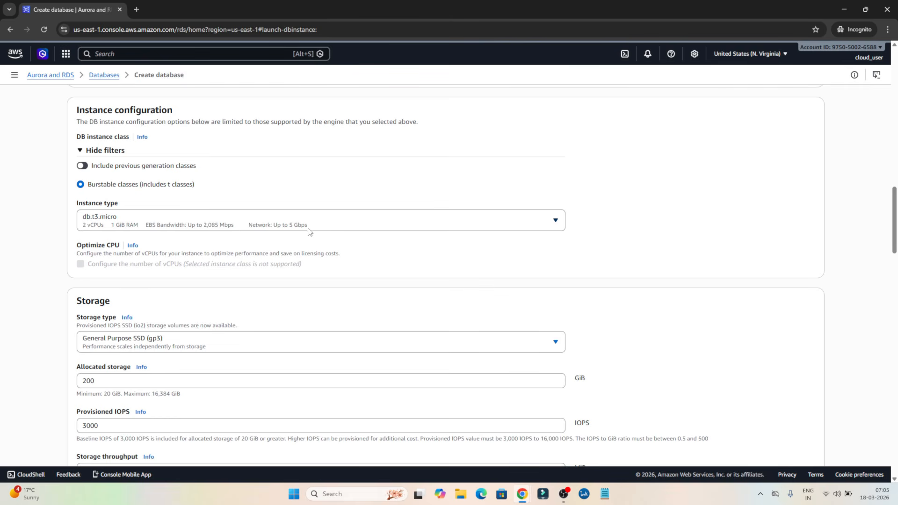
left_click(486, 220)
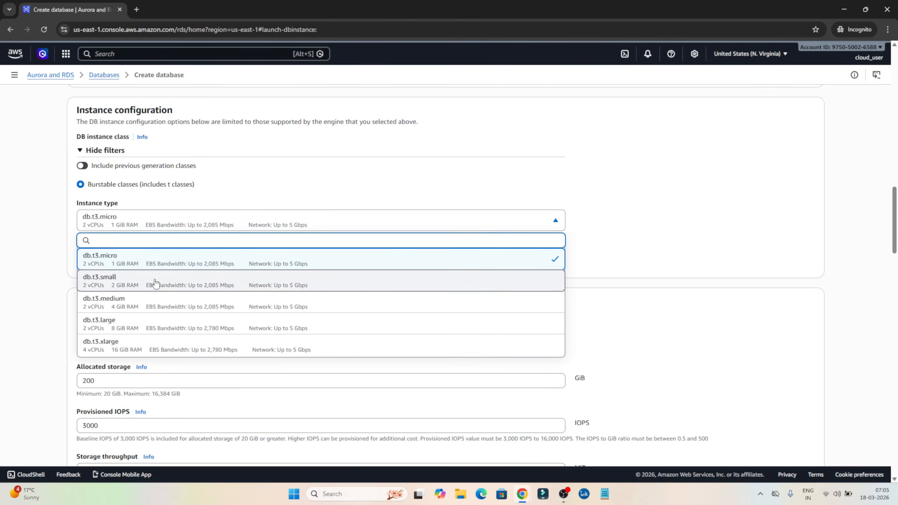
scroll(136, 292, "up", 1)
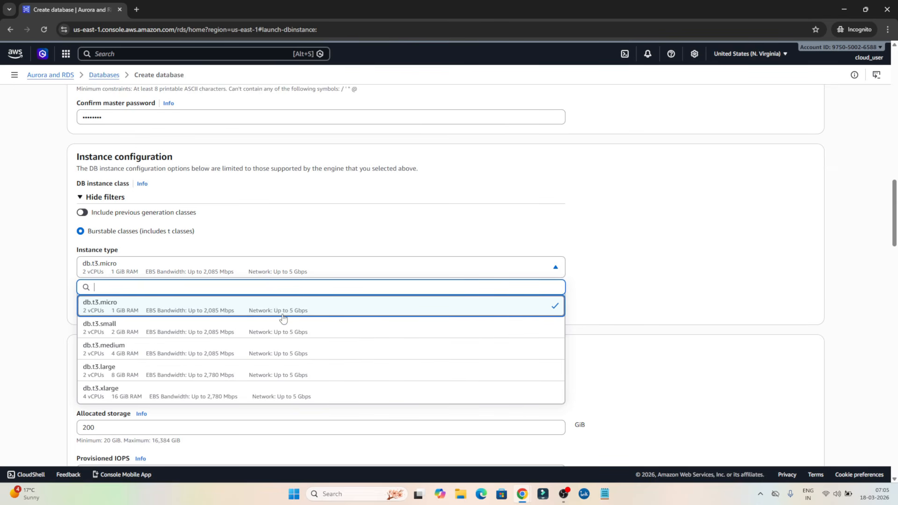
left_click(176, 308)
Change the storage type to General Purpose SSD (gp2)
scroll(176, 308, "down", 2)
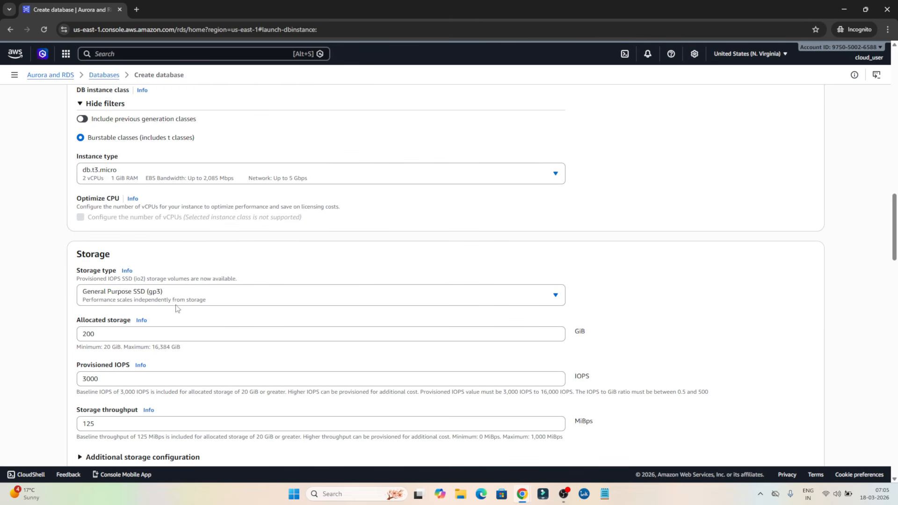
scroll(126, 255, "down", 1)
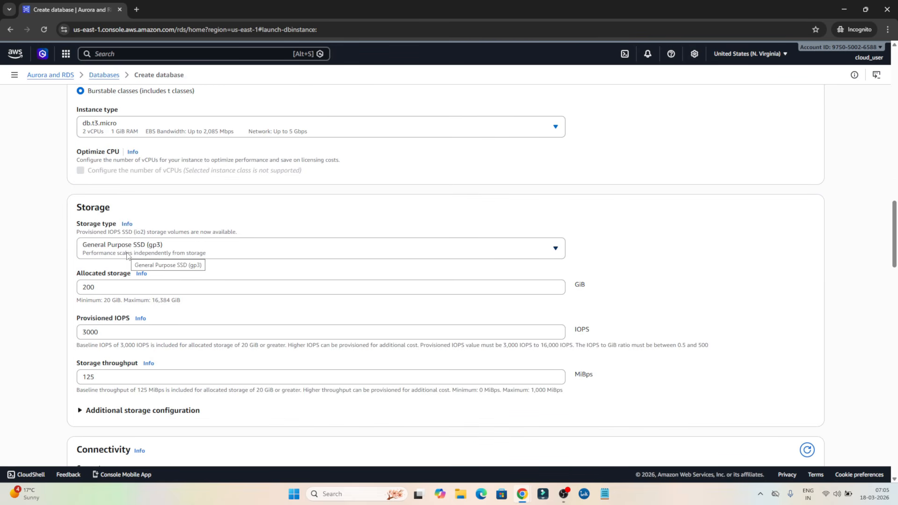
scroll(127, 254, "down", 1)
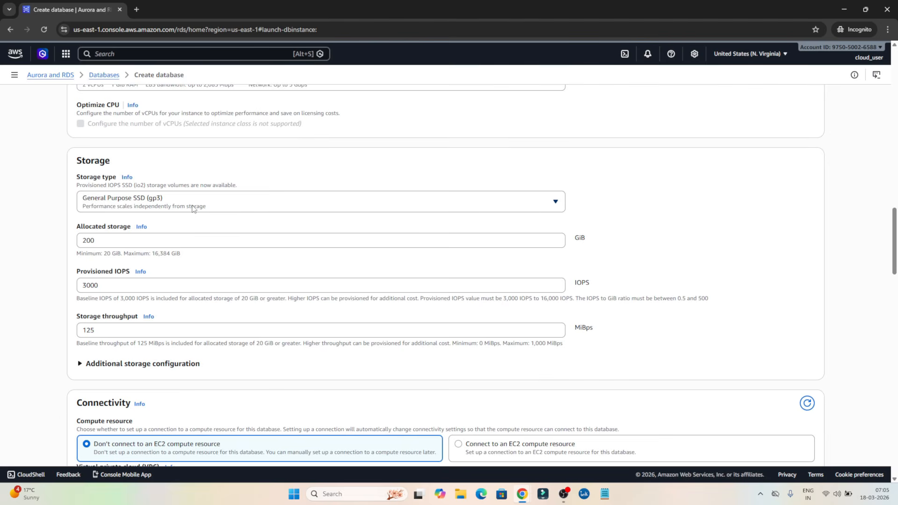
left_click(229, 202)
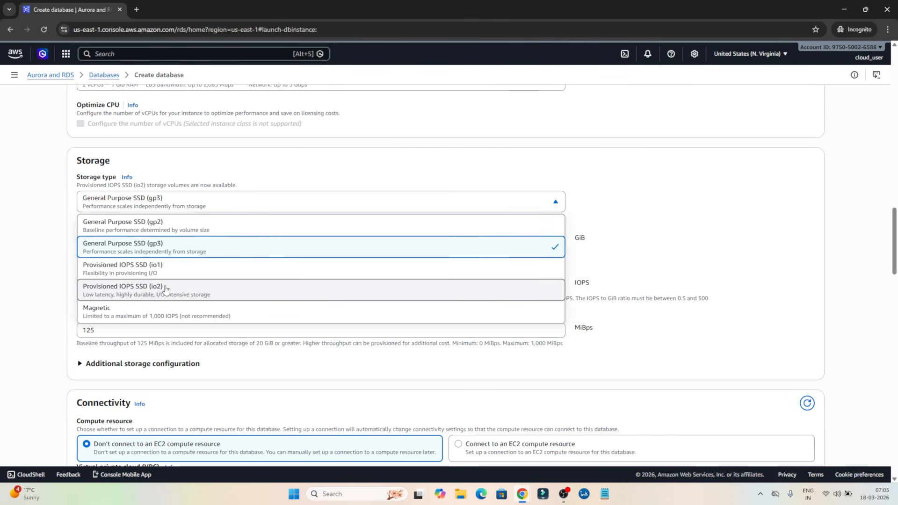
left_click(166, 233)
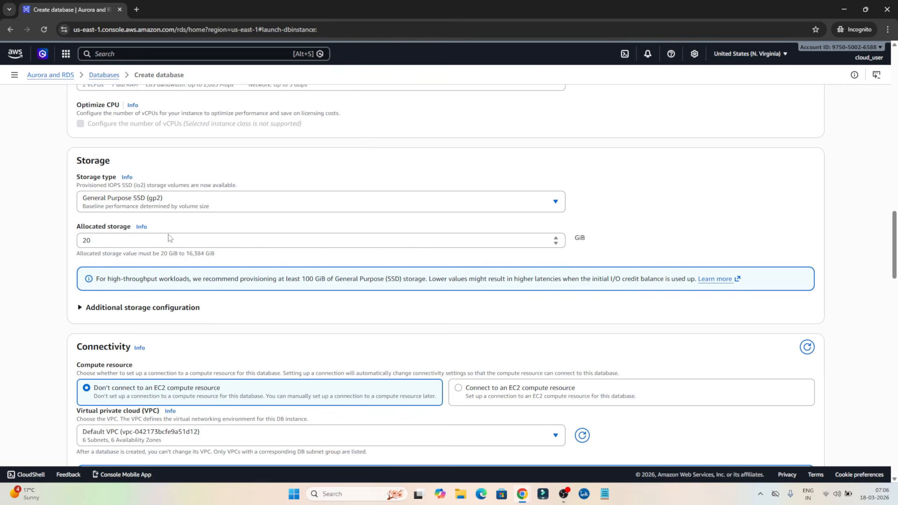
Review the compute resource, VPC and subnet group settings under Connectivity and set public access to Yes
scroll(170, 237, "down", 1)
scroll(108, 190, "down", 3)
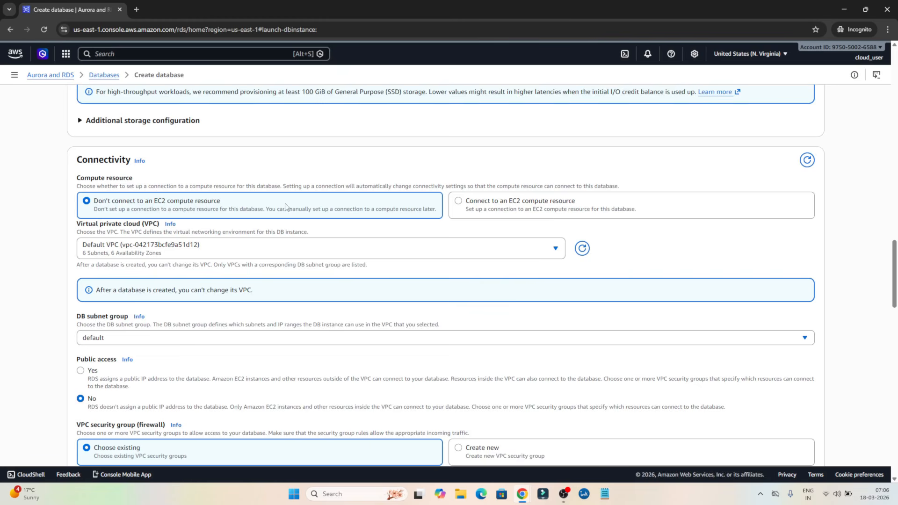
scroll(99, 223, "down", 1)
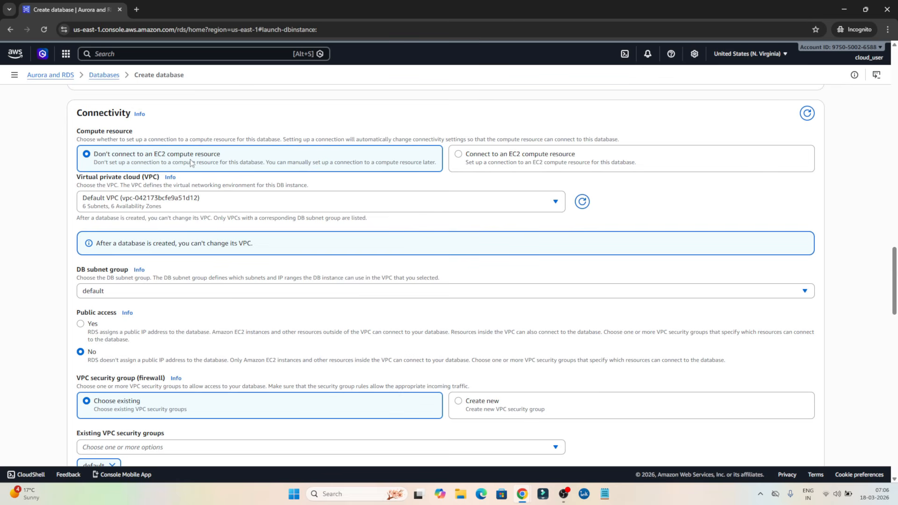
scroll(202, 159, "down", 3)
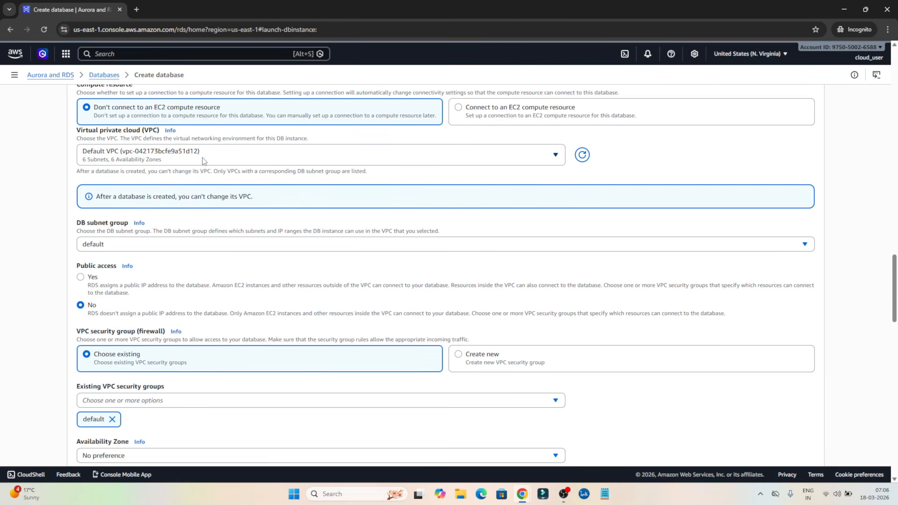
scroll(202, 159, "down", 1)
scroll(105, 159, "up", 1)
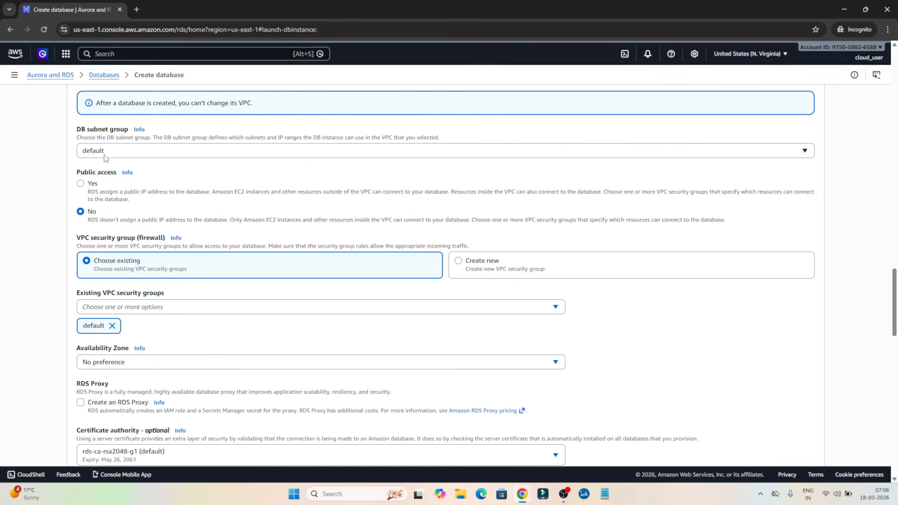
scroll(105, 158, "up", 2)
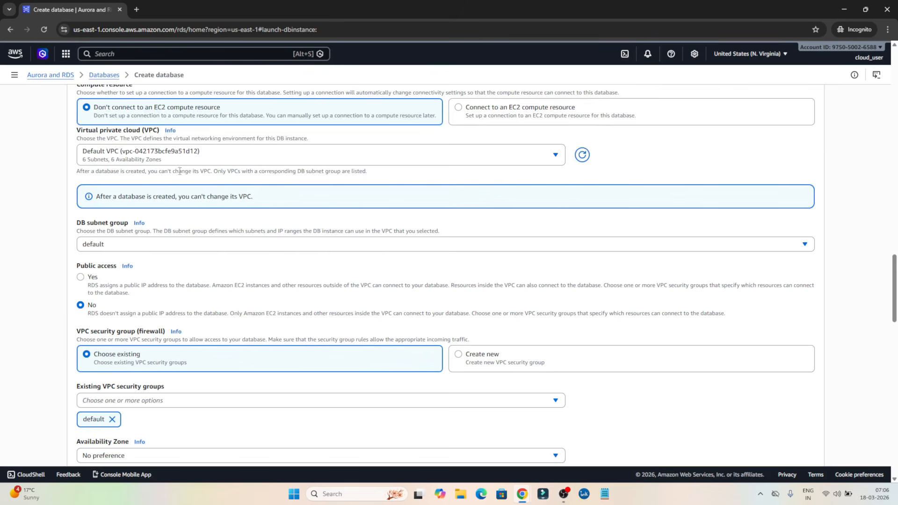
scroll(179, 171, "down", 2)
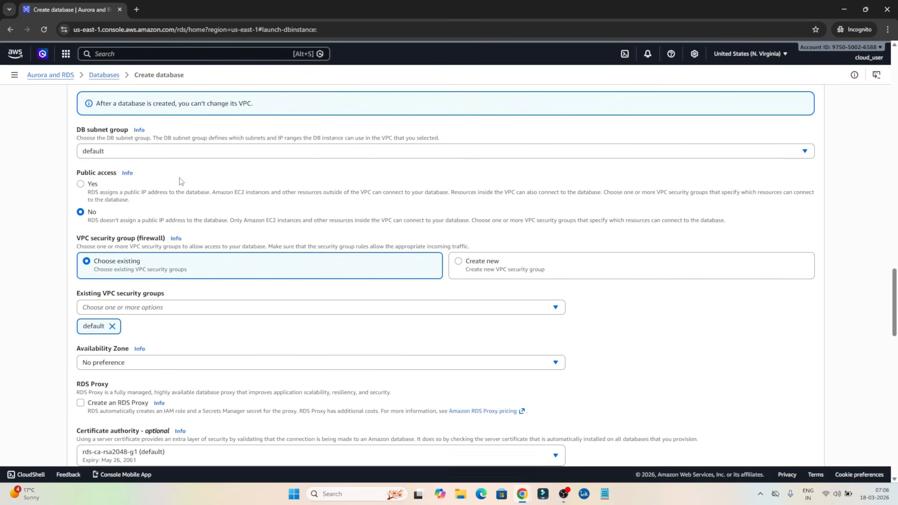
left_click(84, 184)
Check the VPC security group and the Availability Zone choices, leaving the zone at No preference
scroll(93, 186, "down", 1)
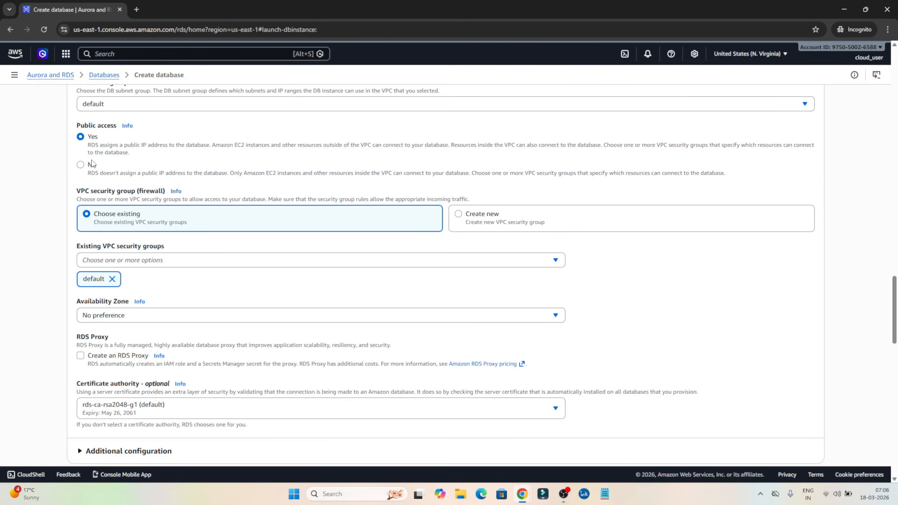
scroll(123, 177, "down", 1)
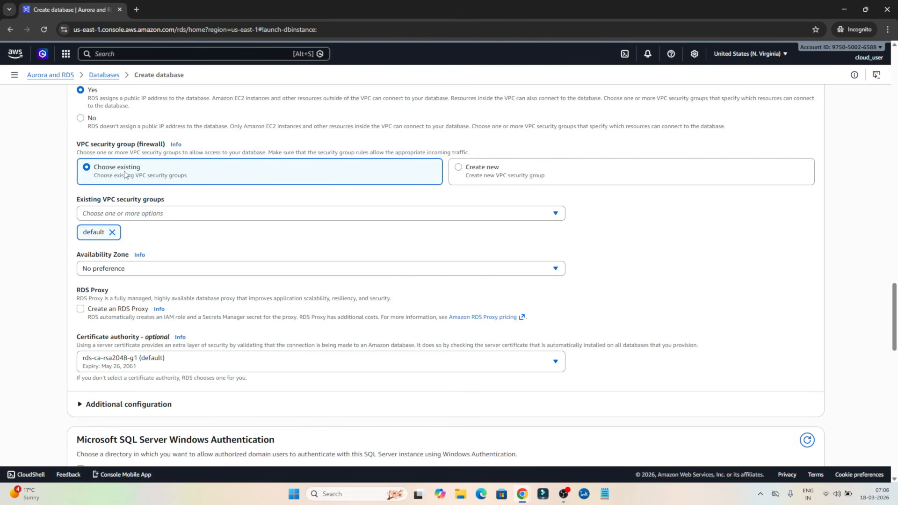
scroll(136, 227, "down", 1)
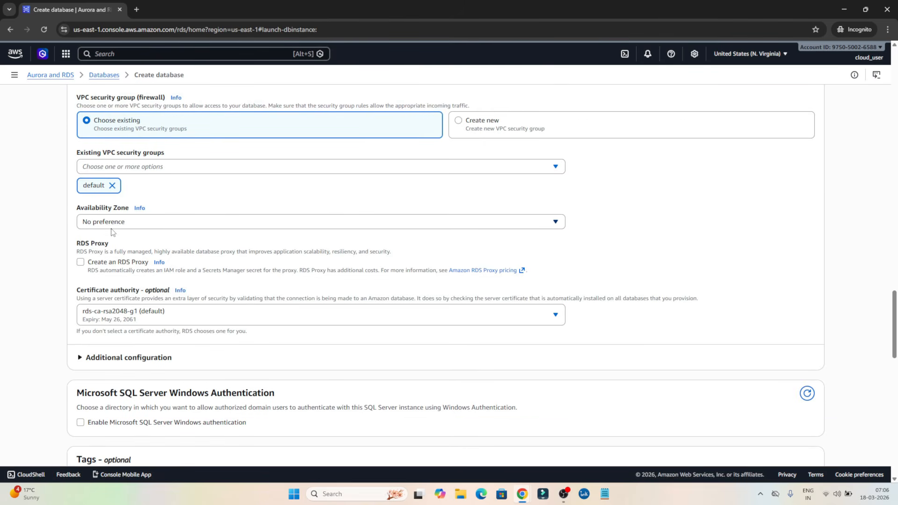
left_click(145, 220)
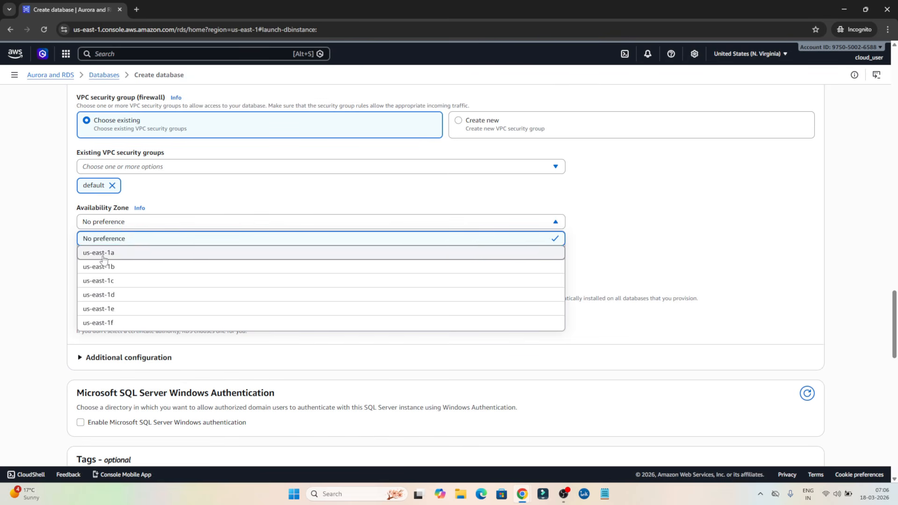
left_click(53, 232)
scroll(118, 233, "down", 2)
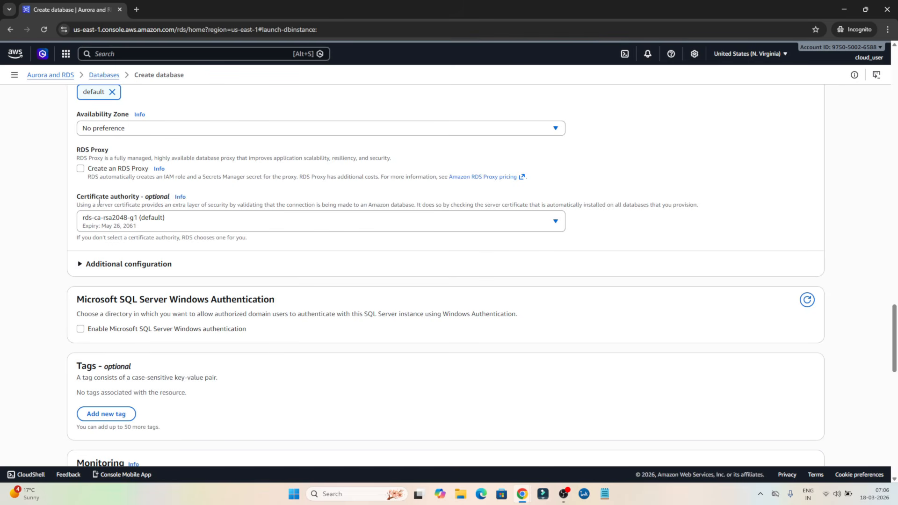
Review the certificate authority, Windows authentication, tags, Performance Insights and Enhanced Monitoring settings of the new database
scroll(106, 205, "down", 4)
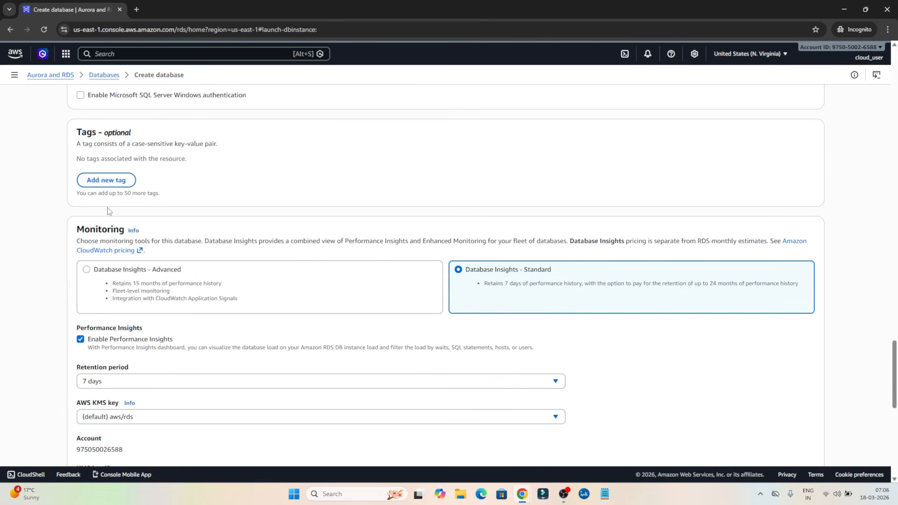
scroll(108, 211, "down", 2)
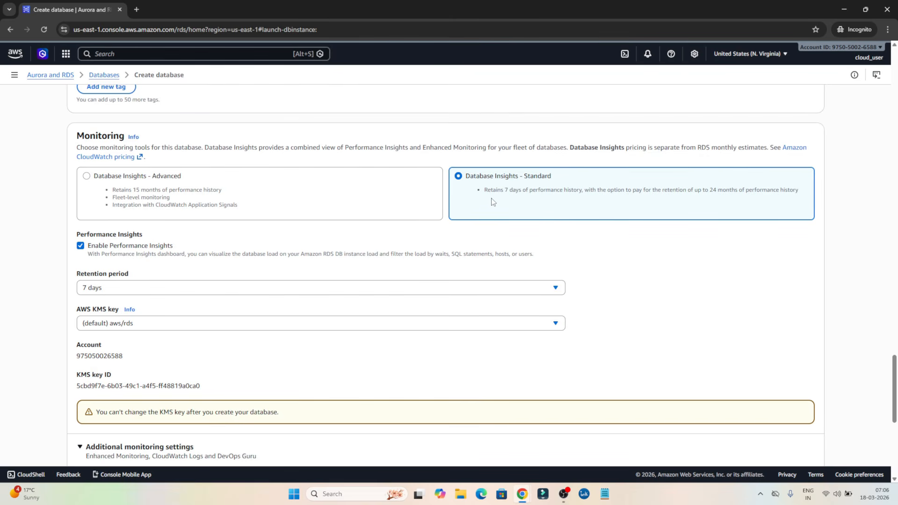
scroll(491, 204, "down", 2)
scroll(491, 205, "down", 1)
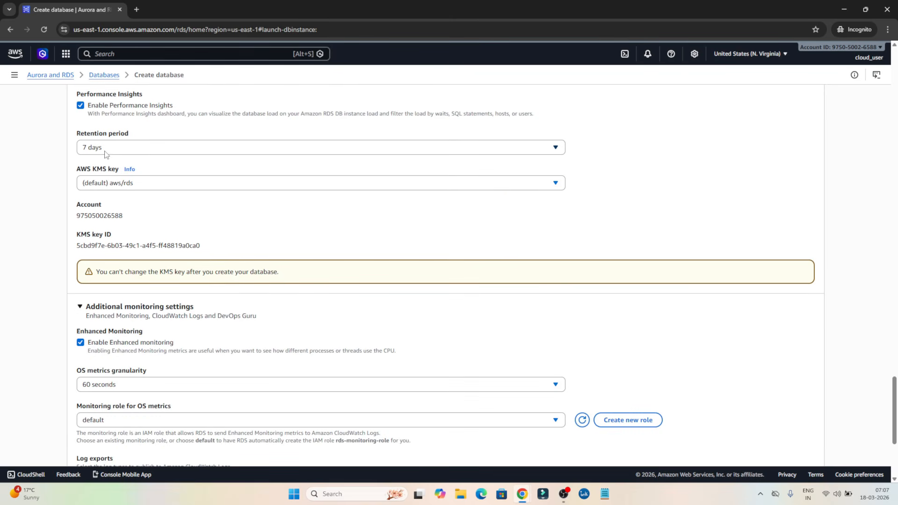
scroll(138, 208, "down", 2)
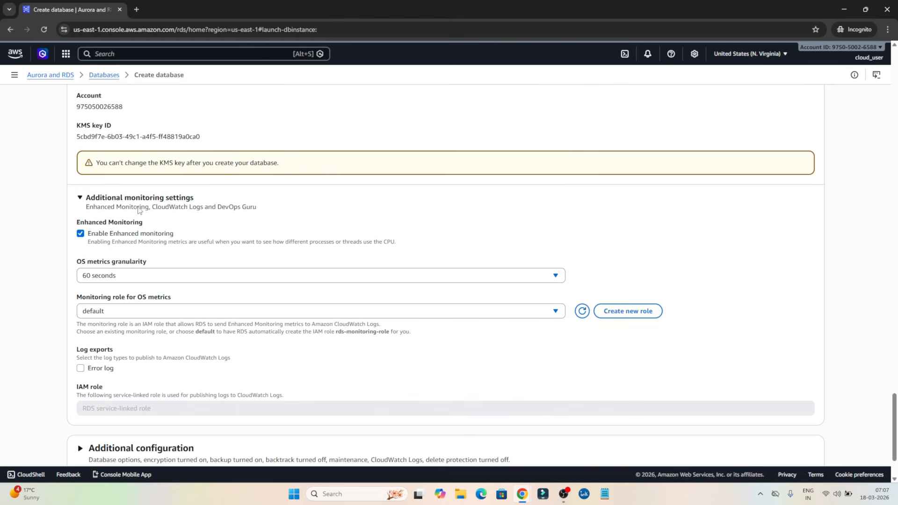
scroll(138, 209, "down", 1)
scroll(138, 208, "down", 1)
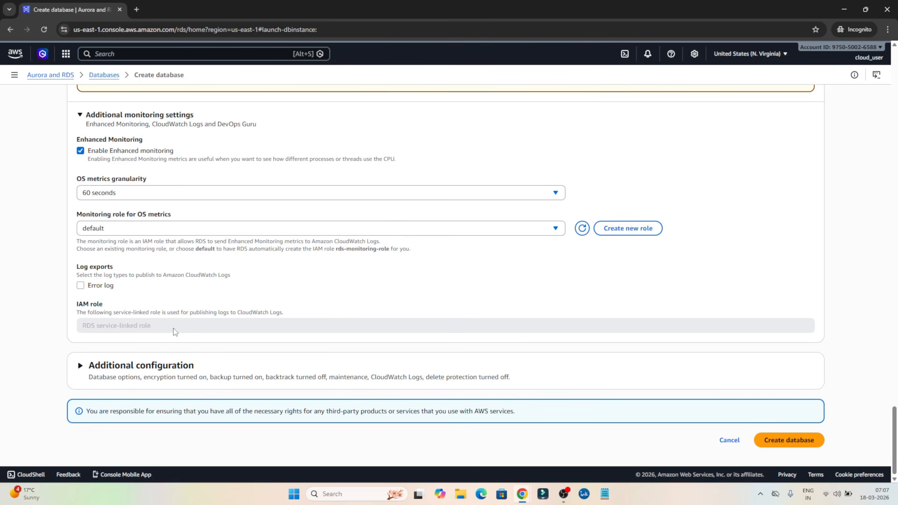
Check the log exports option and create the dev-test database with the chosen configuration
scroll(205, 331, "up", 1)
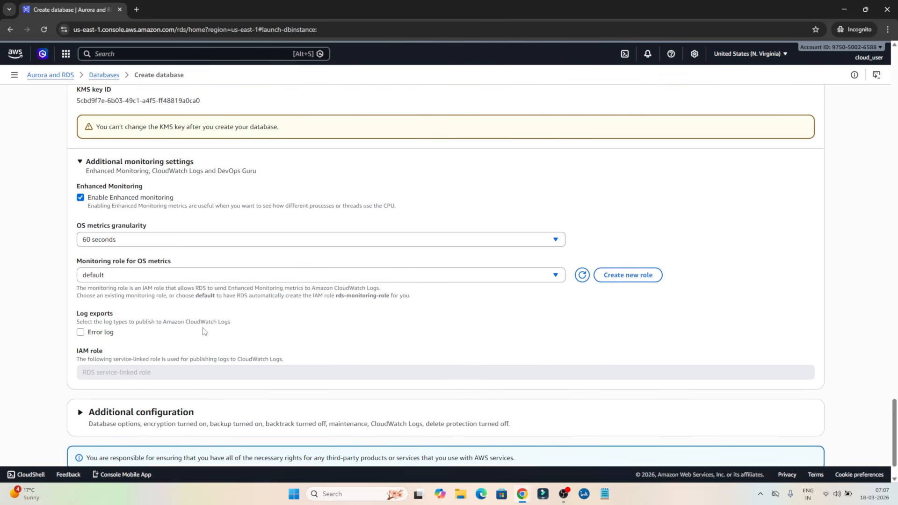
scroll(204, 331, "down", 1)
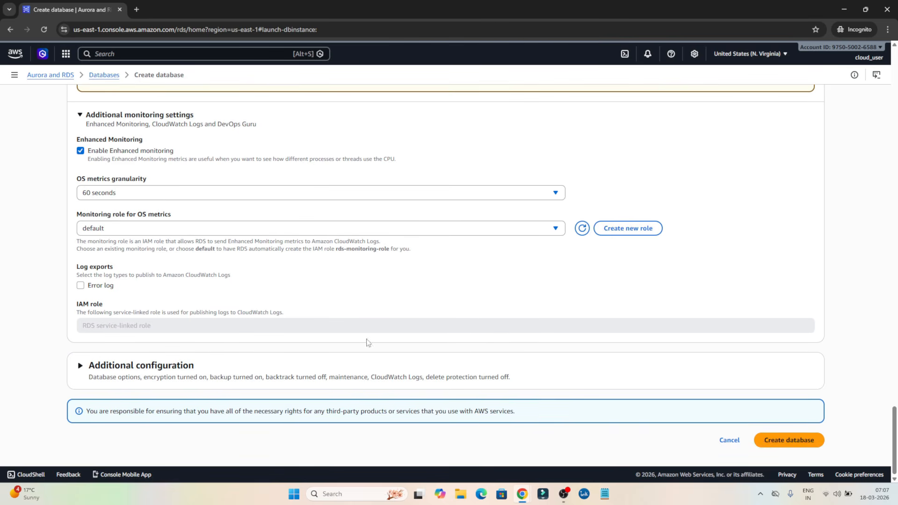
left_click(791, 444)
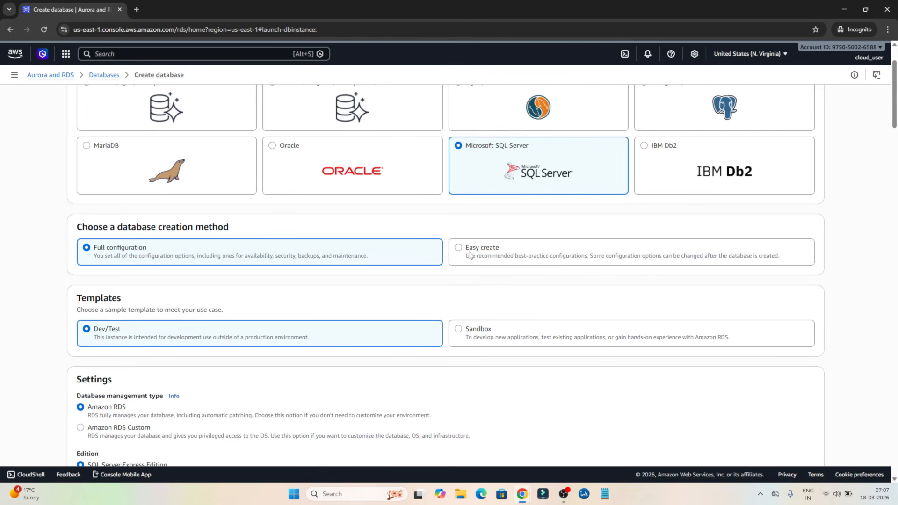
scroll(532, 331, "down", 15)
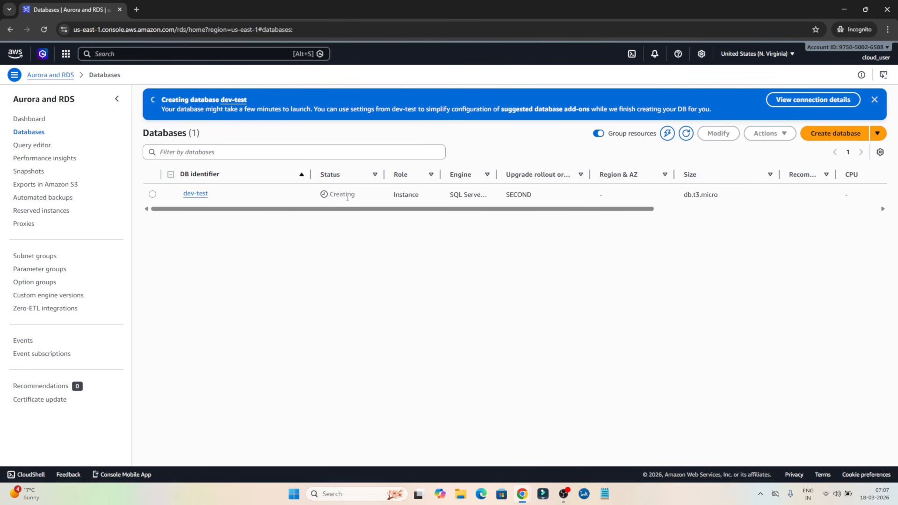
Look at the RDS Query editor and at the DB instance choices in Performance Insights
left_click(35, 146)
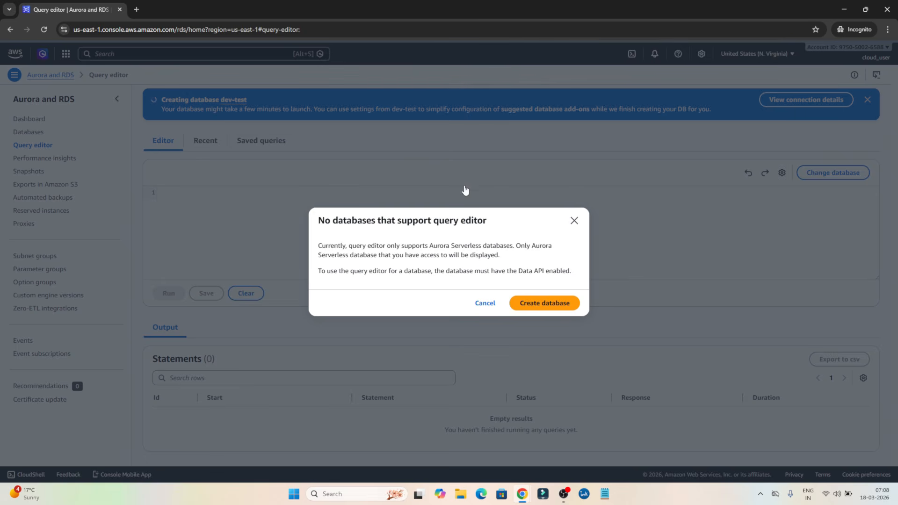
left_click(574, 221)
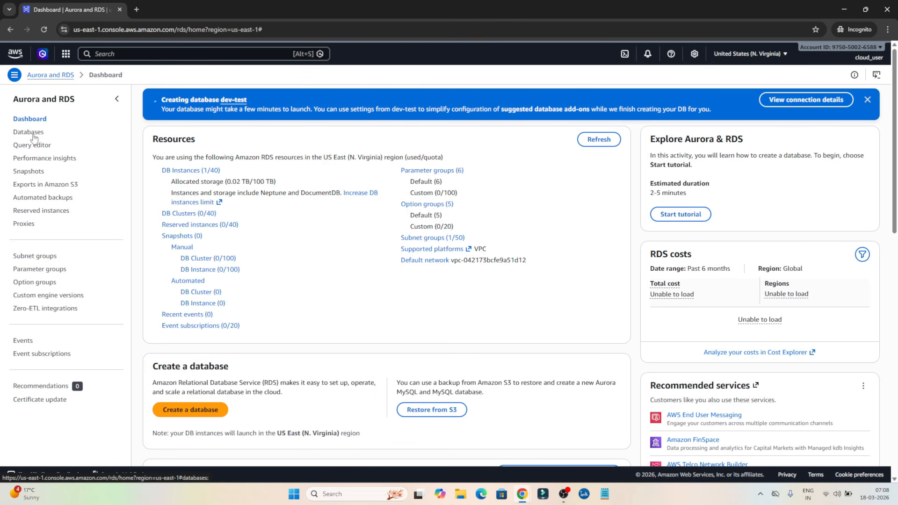
left_click(39, 159)
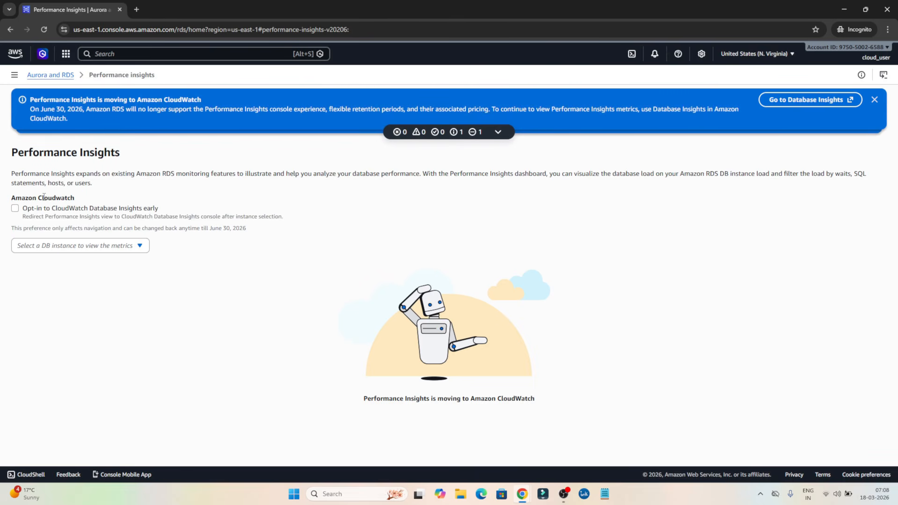
left_click_drag(44, 197, 64, 195)
left_click(129, 246)
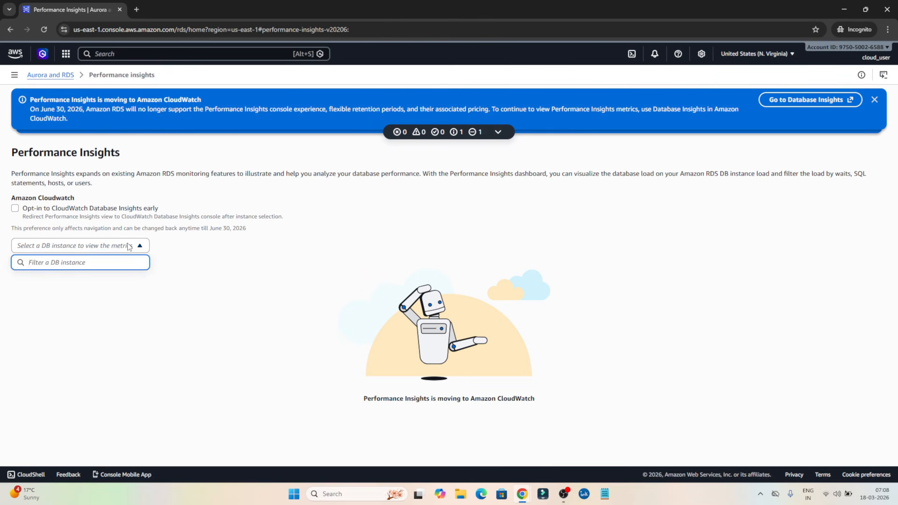
left_click(129, 247)
Return to the list of RDS databases and check the creation status of dev-test
left_click(47, 75)
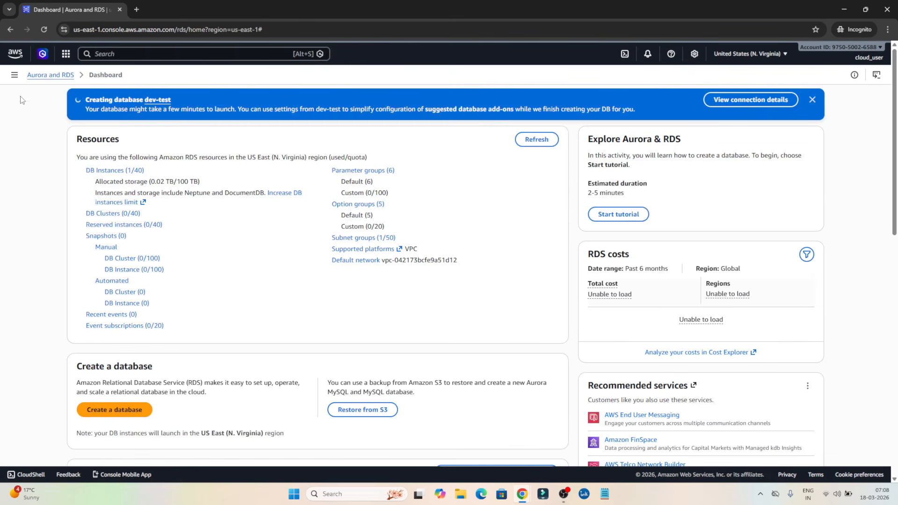
left_click(14, 75)
left_click(32, 132)
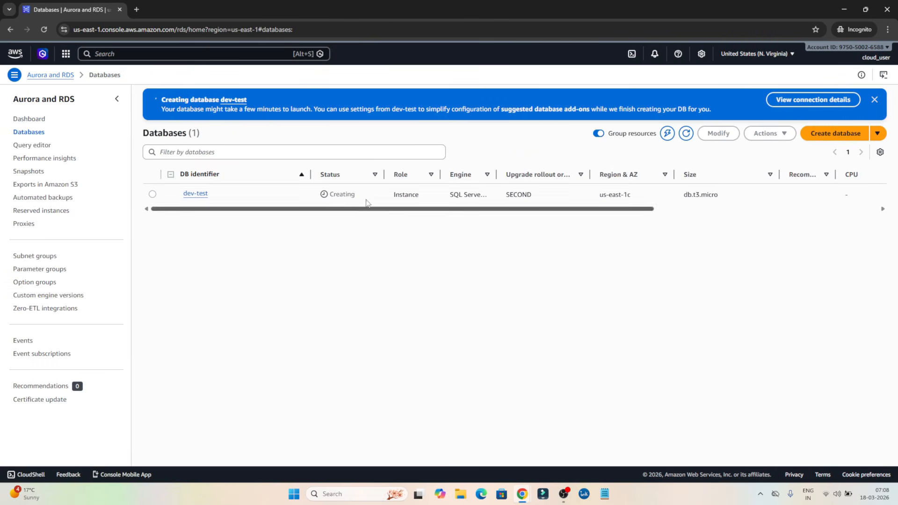
left_click_drag(363, 196, 329, 193)
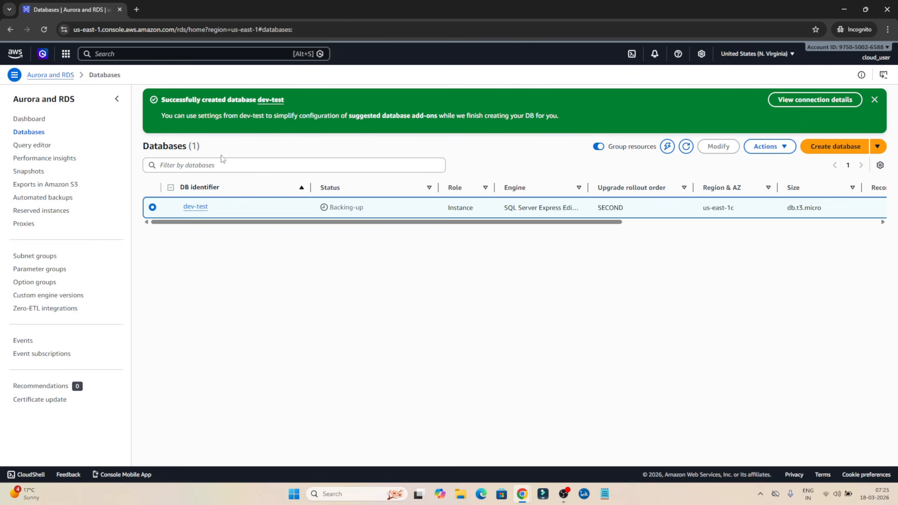
Open the details of the dev-test database and review its summary and connectivity information
left_click(196, 206)
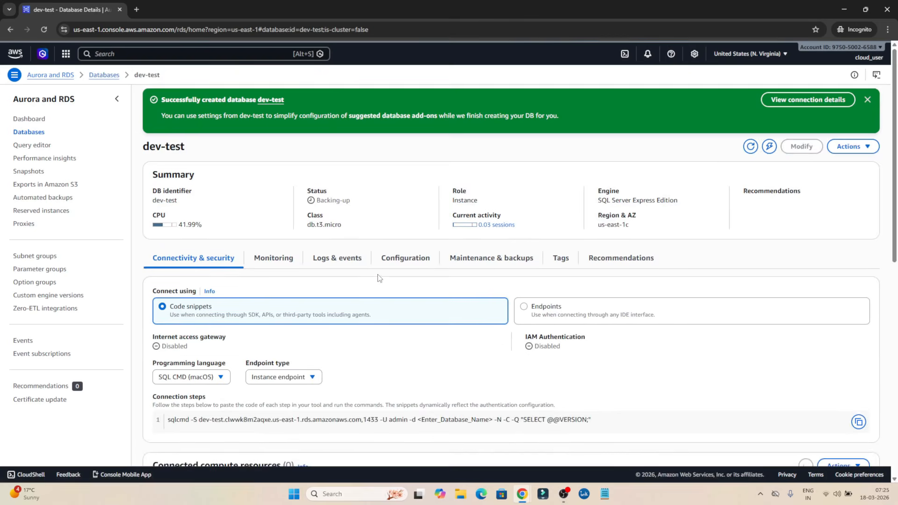
scroll(380, 278, "down", 2)
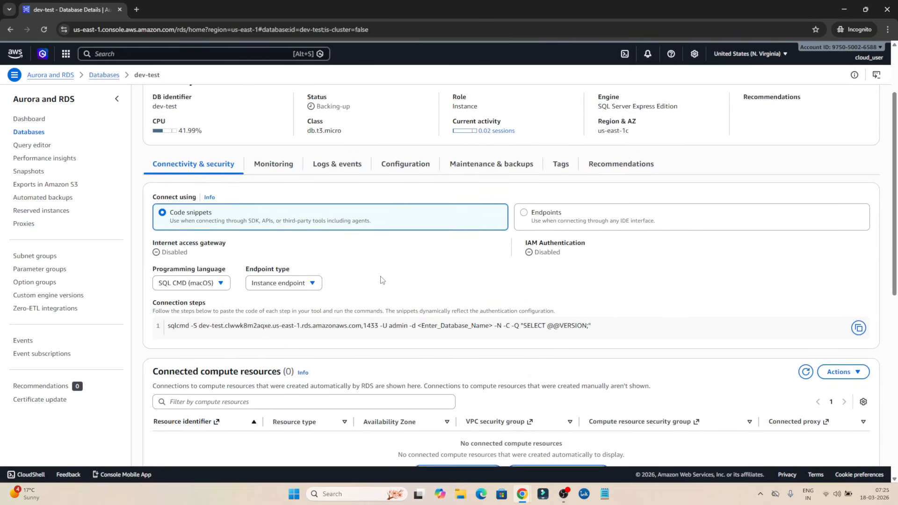
scroll(382, 280, "down", 1)
scroll(381, 276, "up", 3)
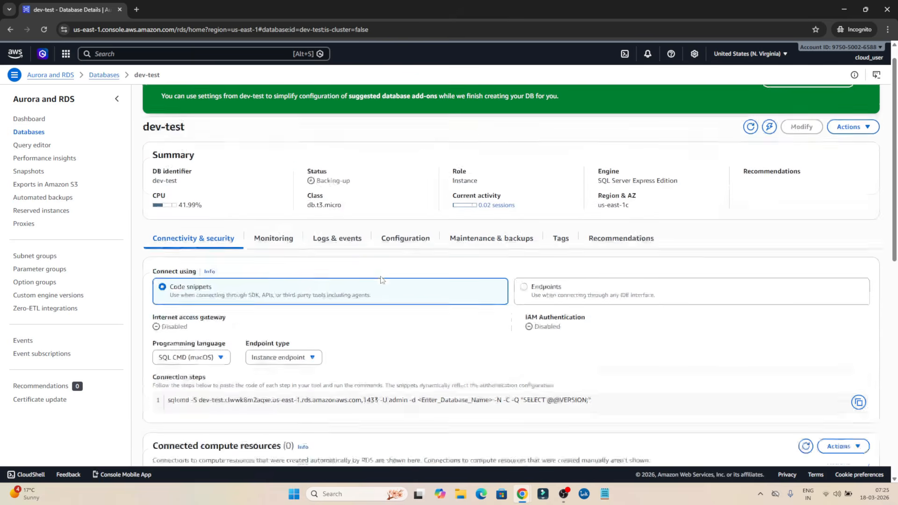
scroll(243, 185, "down", 2)
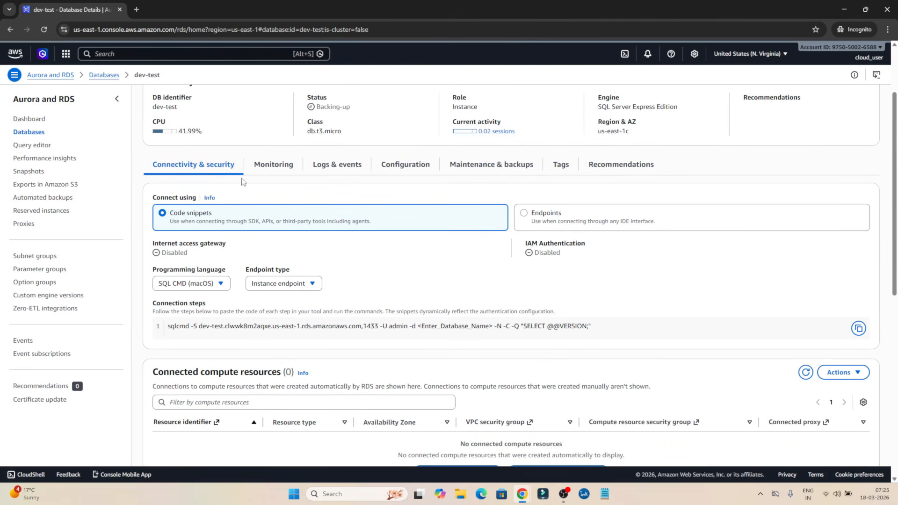
Show the Endpoints connection details of dev-test and check its endpoint, port, master username and public accessibility
left_click(524, 214)
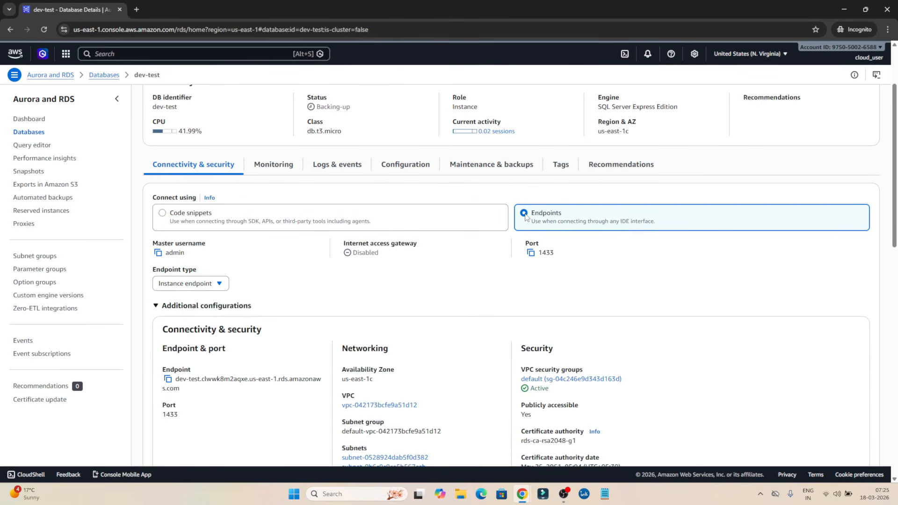
scroll(525, 217, "down", 4)
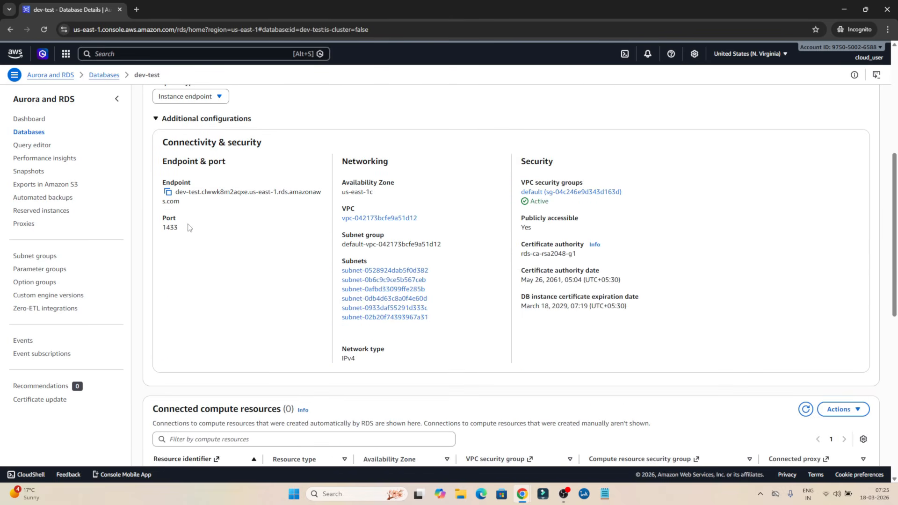
double_click(176, 185)
double_click(169, 218)
scroll(248, 216, "up", 5)
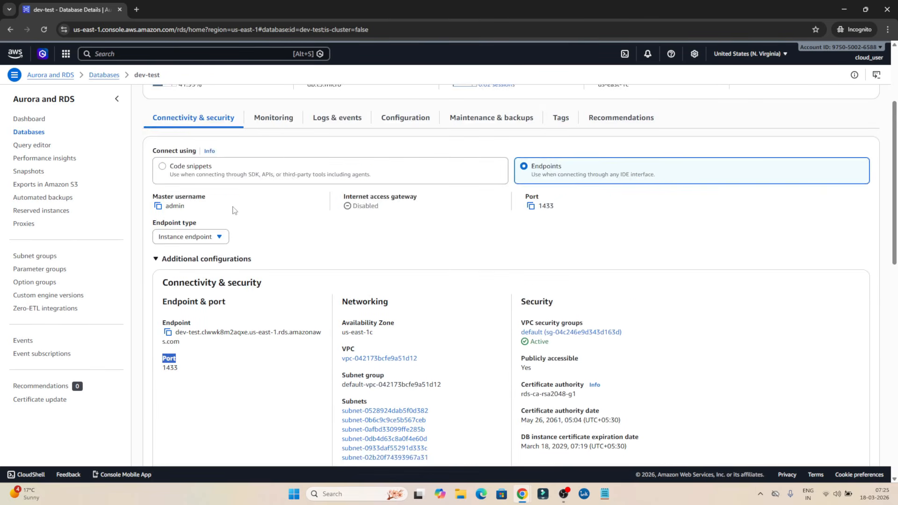
scroll(238, 217, "down", 4)
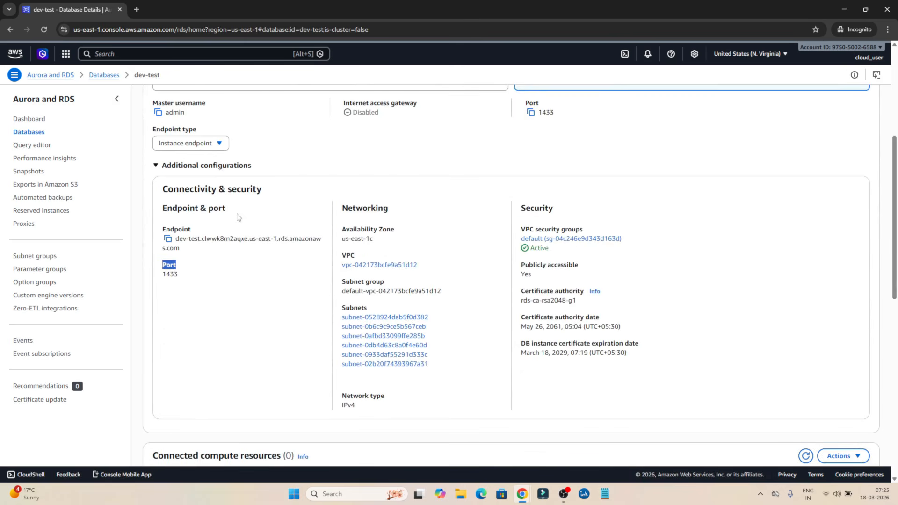
scroll(238, 217, "up", 5)
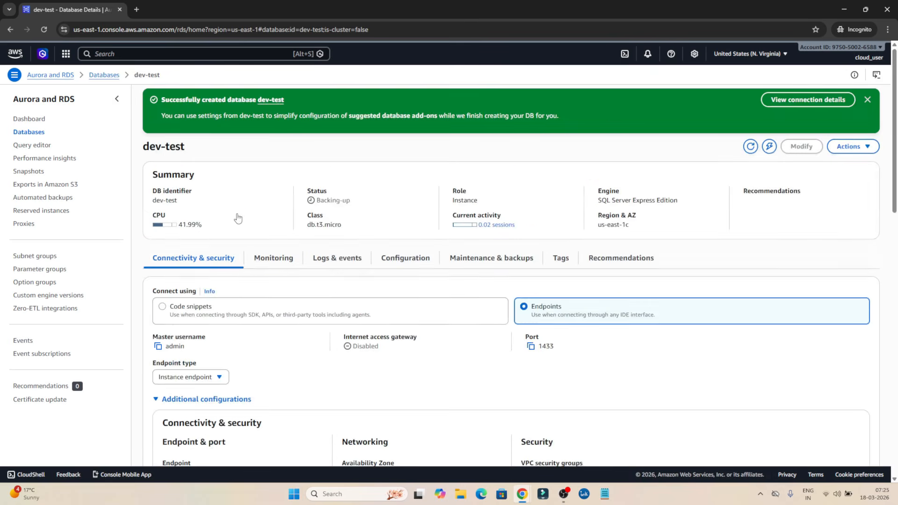
Search the web for ssms in a new browser tab and open Microsoft's Install SQL Server Management Studio page
left_click(137, 9)
type("ssms")
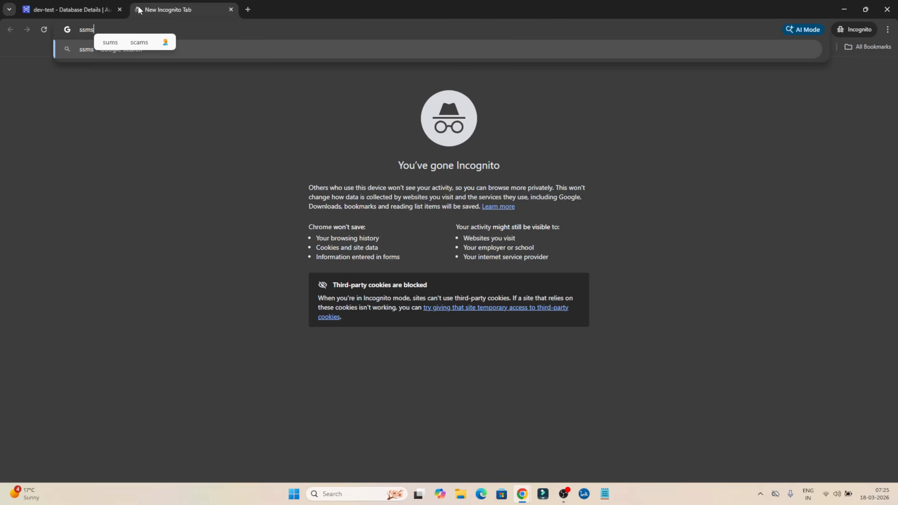
key("Return")
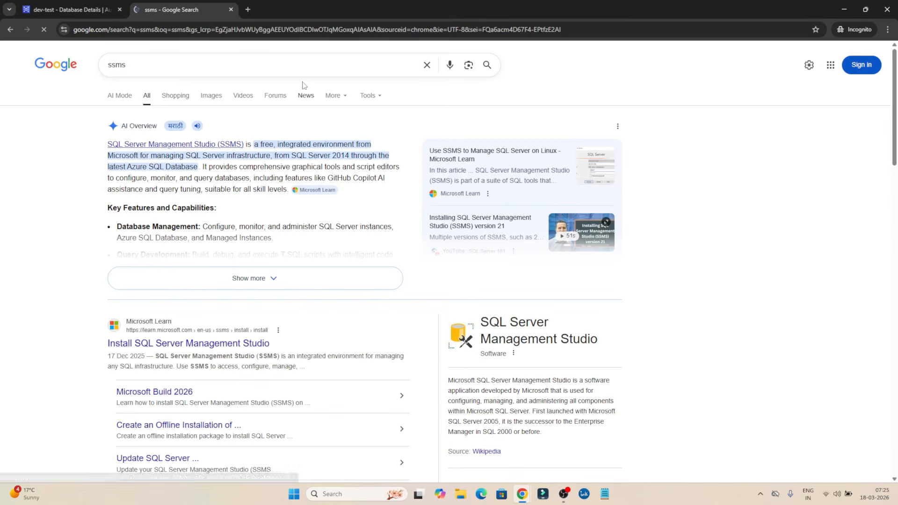
left_click(120, 346)
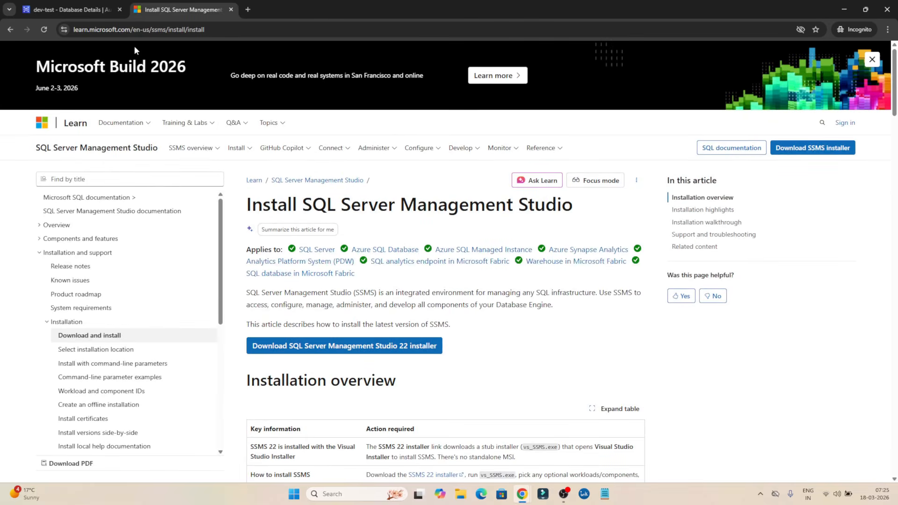
Return to the dev-test database details and launch SQL Server Management Studio 20 on the computer
left_click(96, 4)
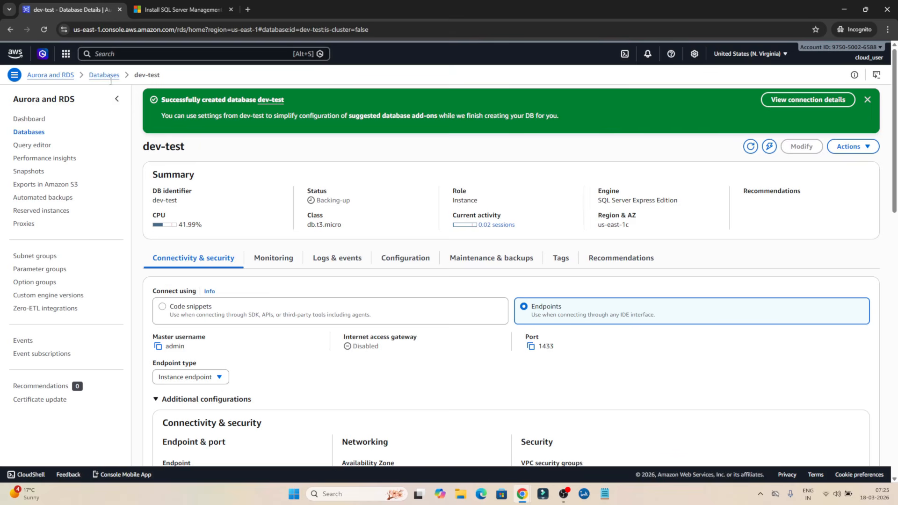
left_click(354, 495)
type("ssms")
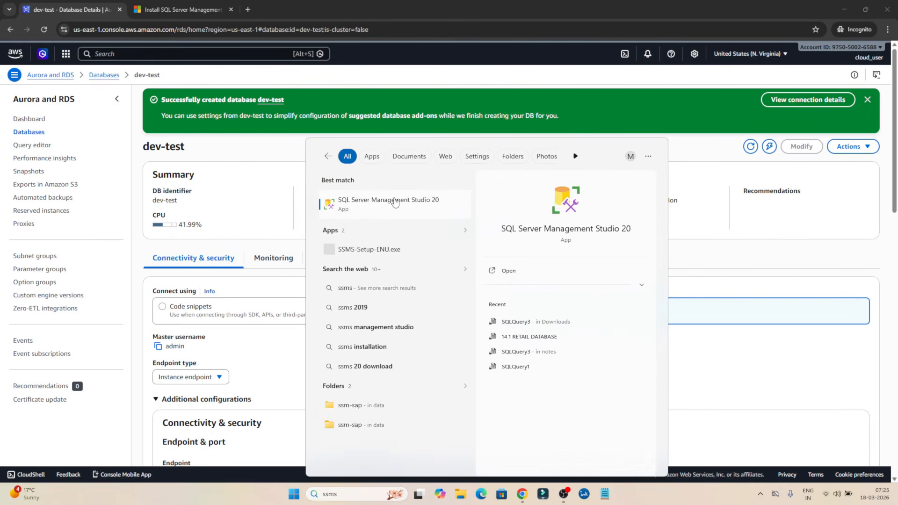
left_click(395, 202)
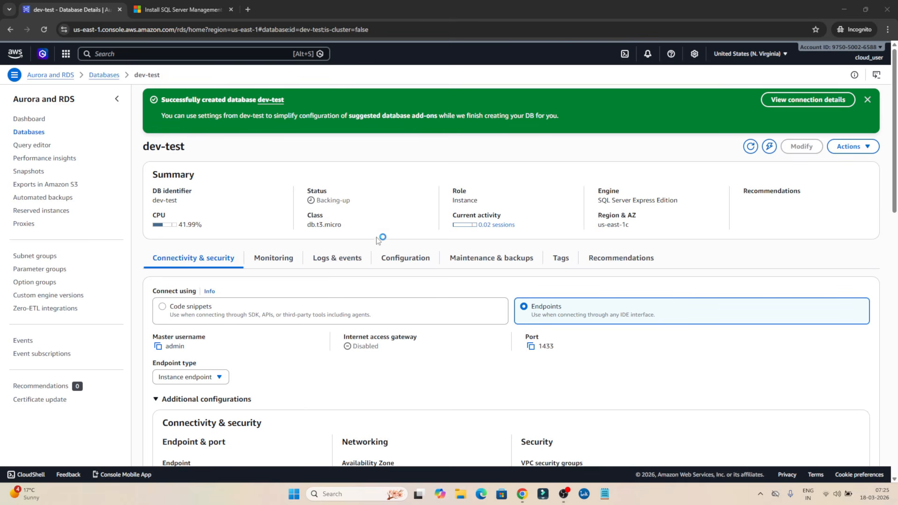
Copy the dev-test endpoint and clear the saved server name in SQL Server Management Studio's Connect to Server dialog, keeping SQL Server Authentication
scroll(258, 327, "down", 4)
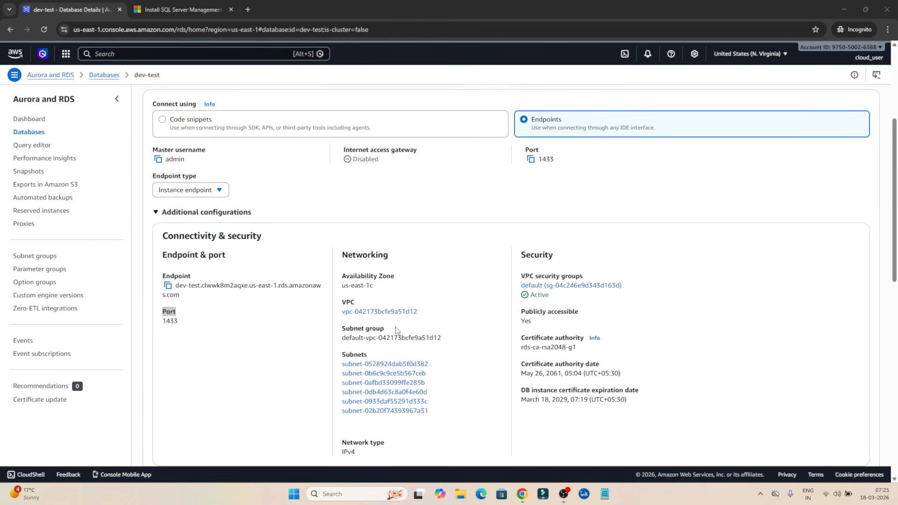
scroll(397, 330, "up", 1)
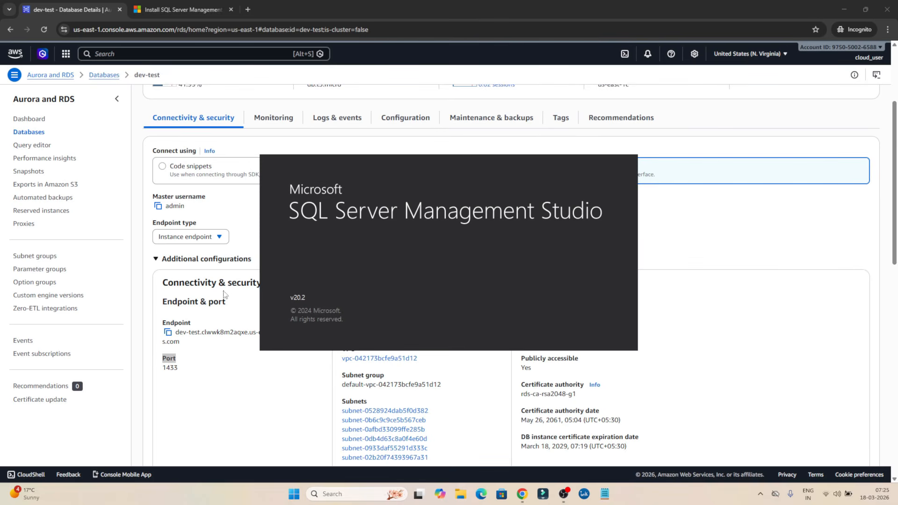
left_click(169, 334)
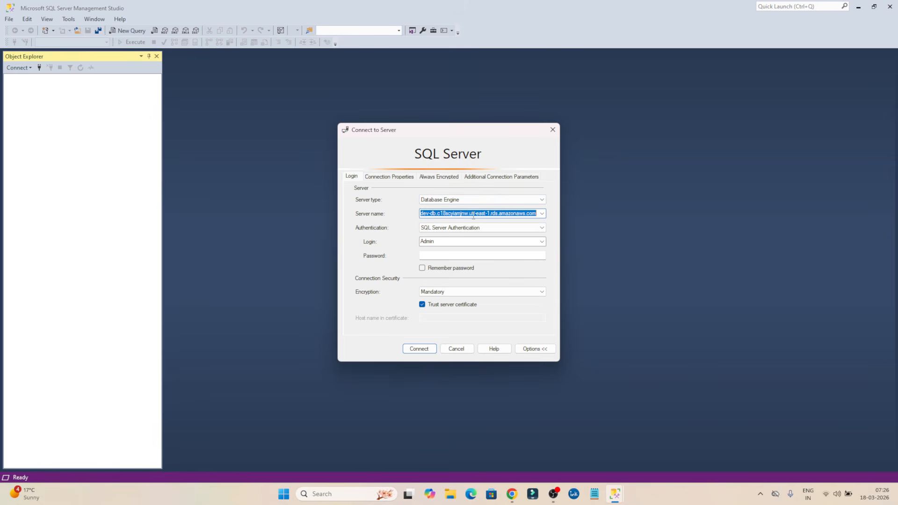
key("BackSpace")
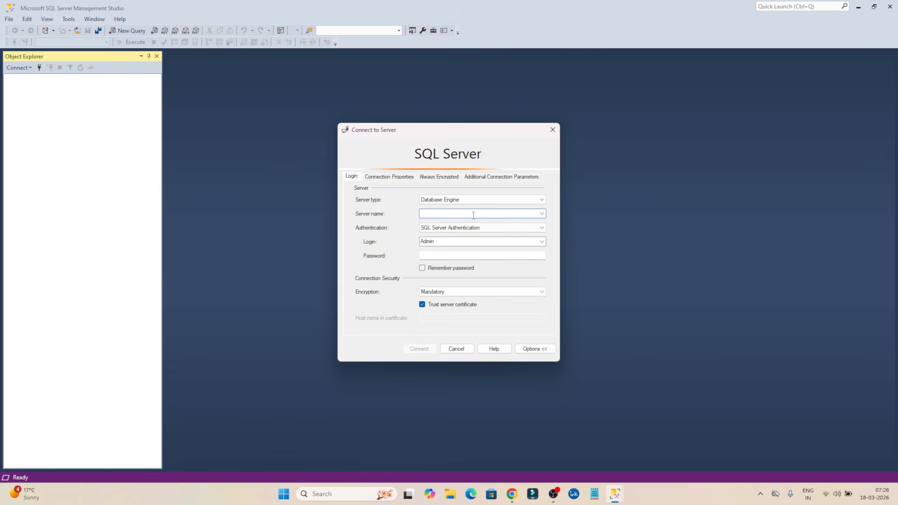
left_click(471, 228)
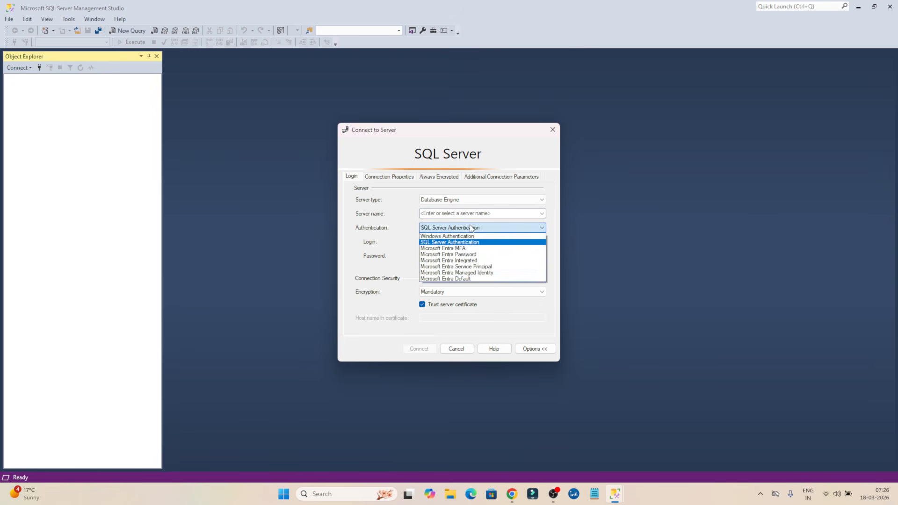
left_click(471, 229)
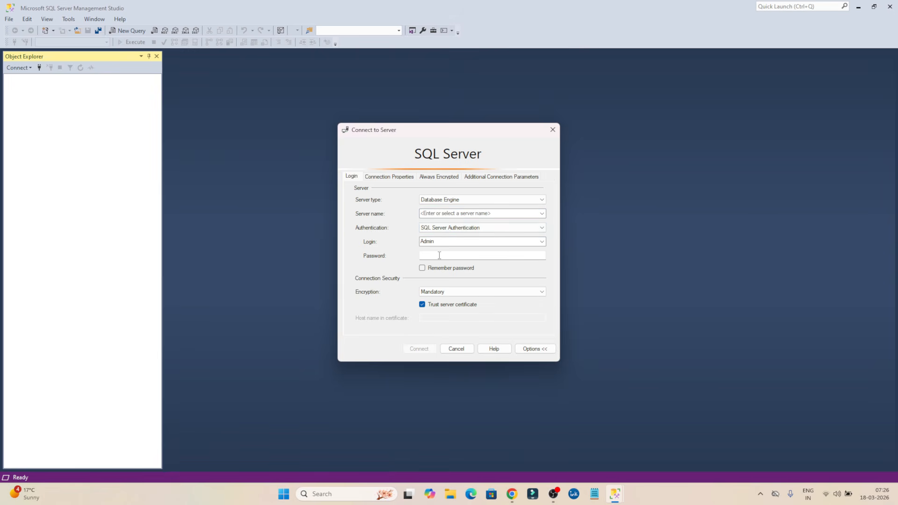
Switch back to the dev-test details in Chrome and open its default VPC security group to show the inbound rules
key("alt+Tab")
mouse_move(512, 493)
left_click(606, 462)
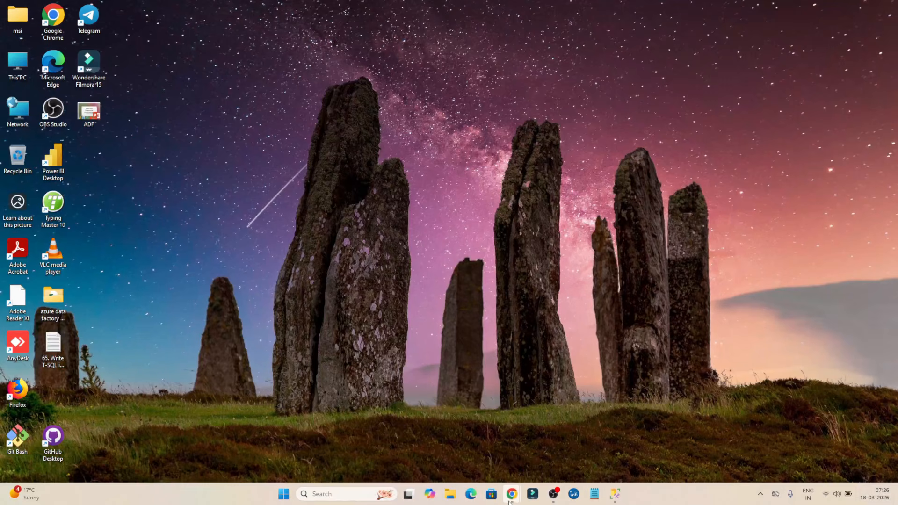
mouse_move(512, 494)
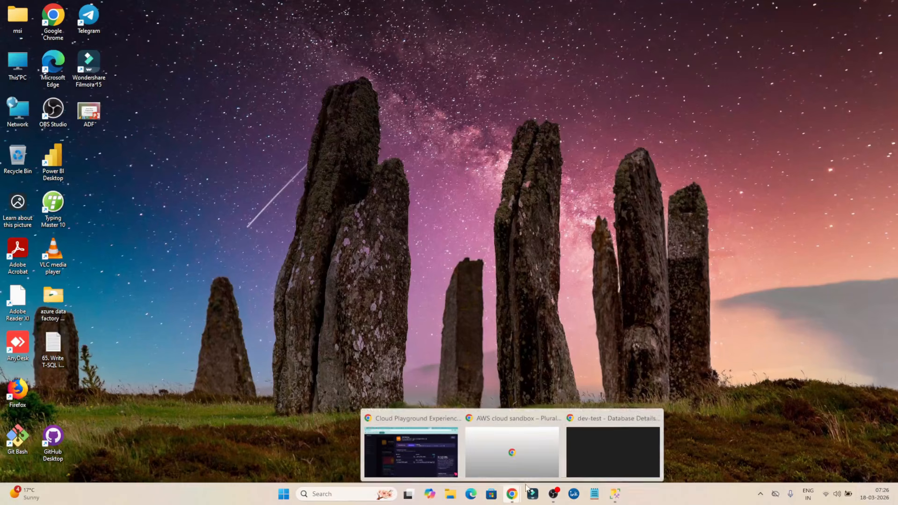
left_click(618, 444)
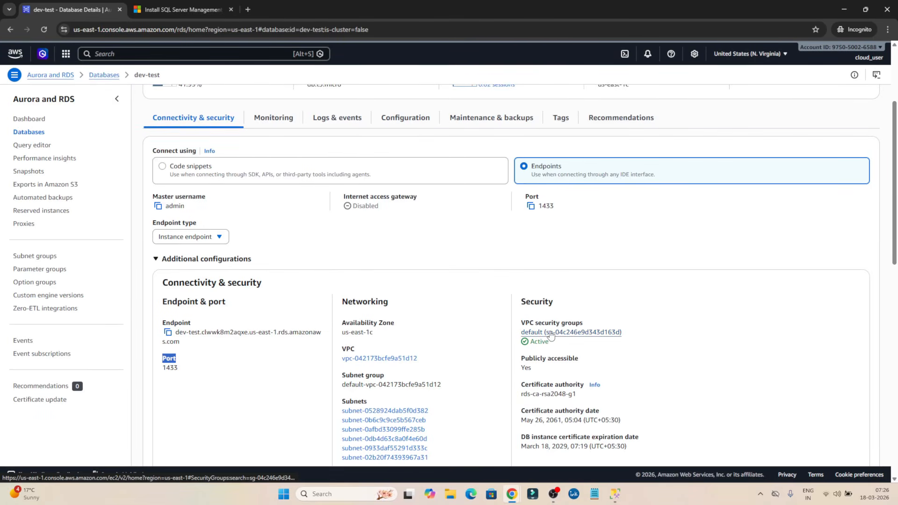
left_click(550, 333)
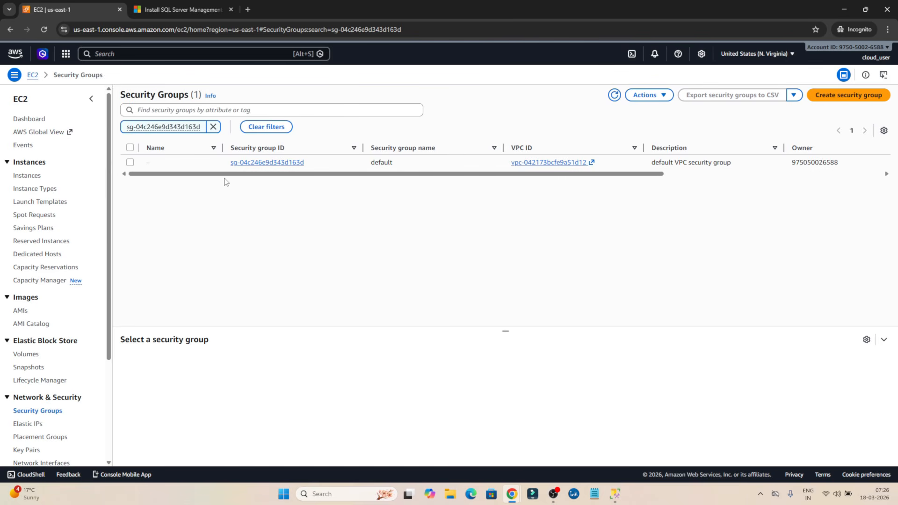
left_click(251, 164)
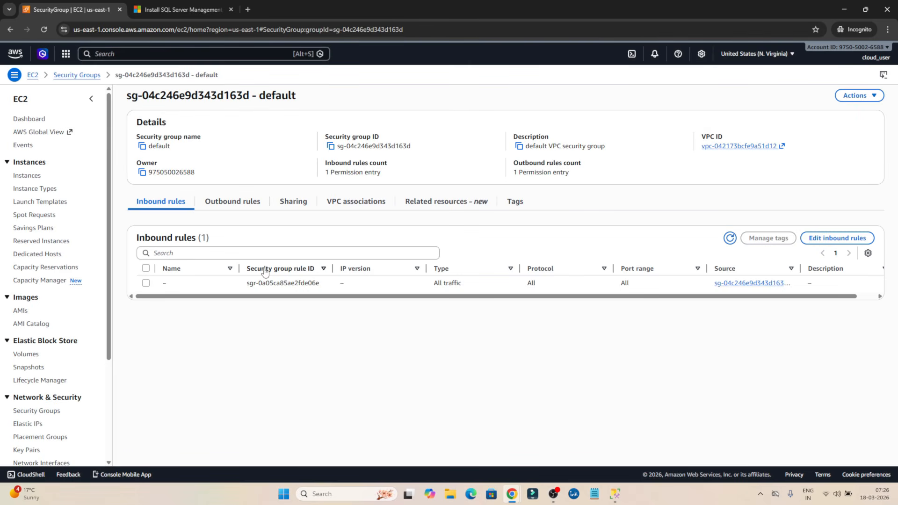
Add an inbound rule of type MSSQL to the default security group
left_click(834, 239)
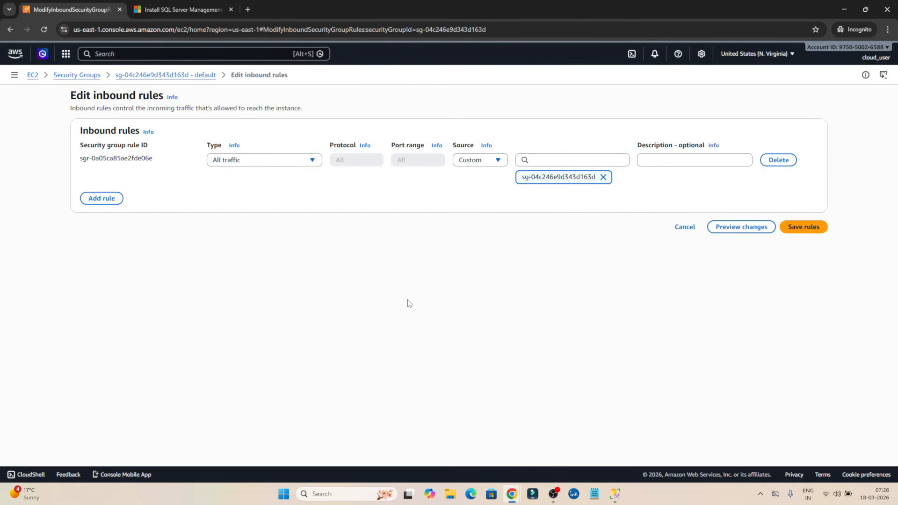
left_click(103, 200)
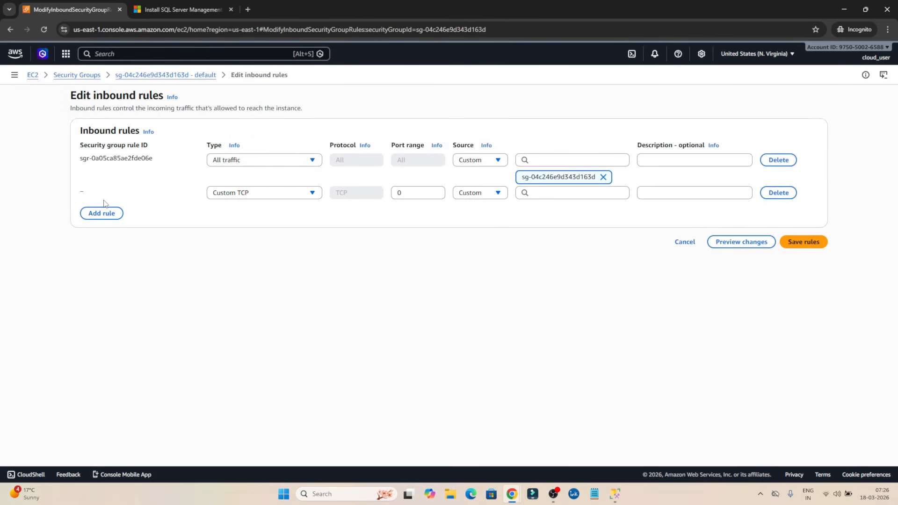
left_click(305, 193)
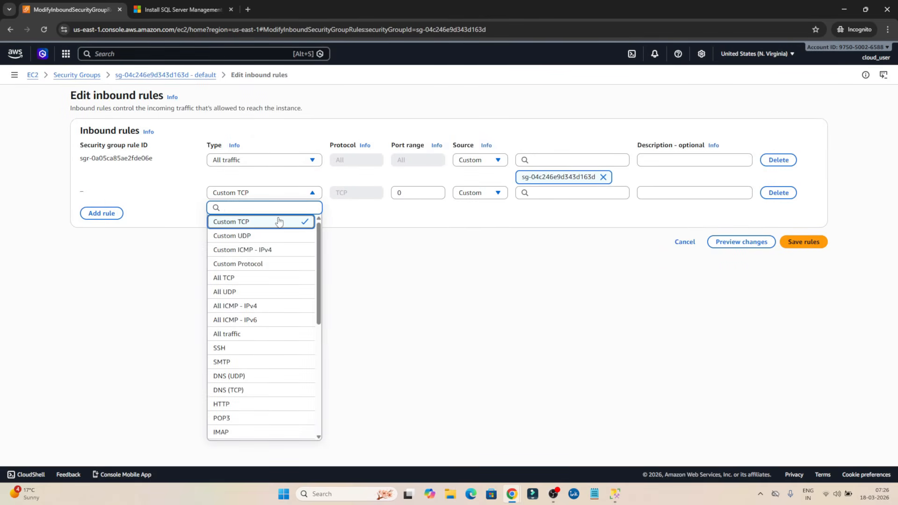
scroll(248, 329, "down", 3)
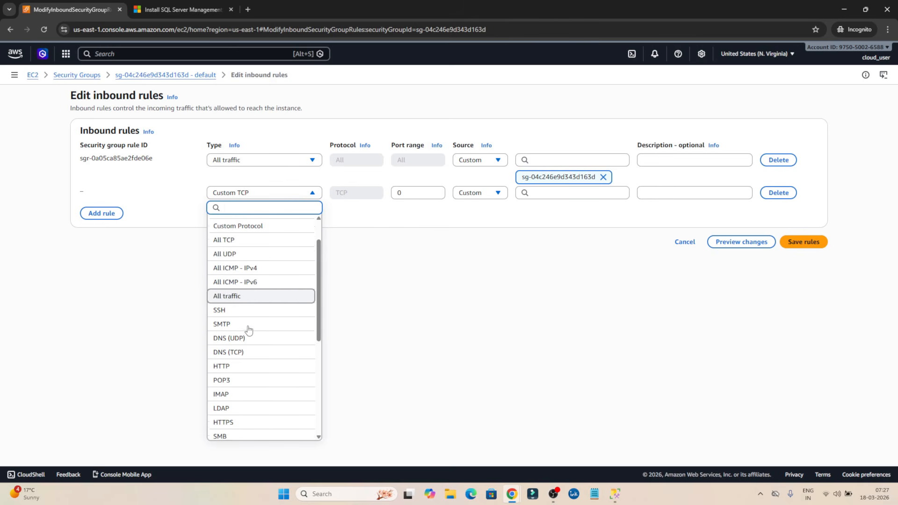
scroll(248, 330, "down", 2)
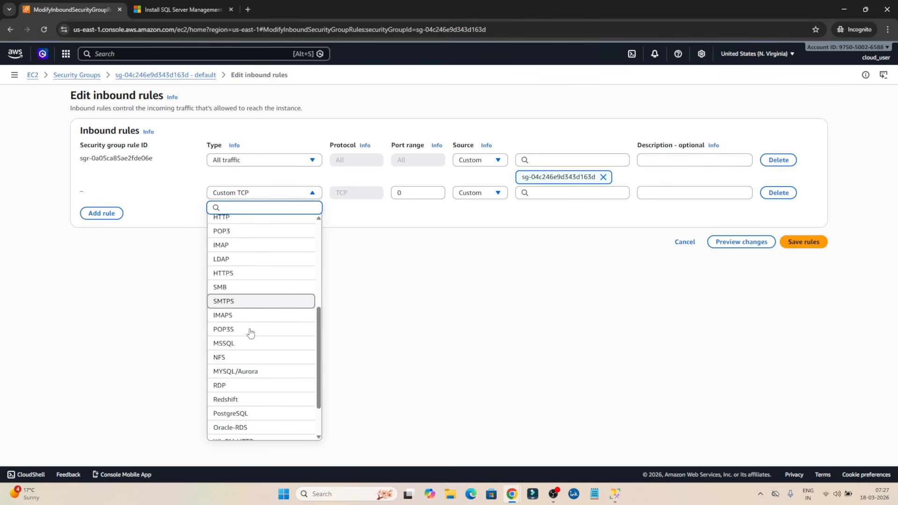
left_click(222, 346)
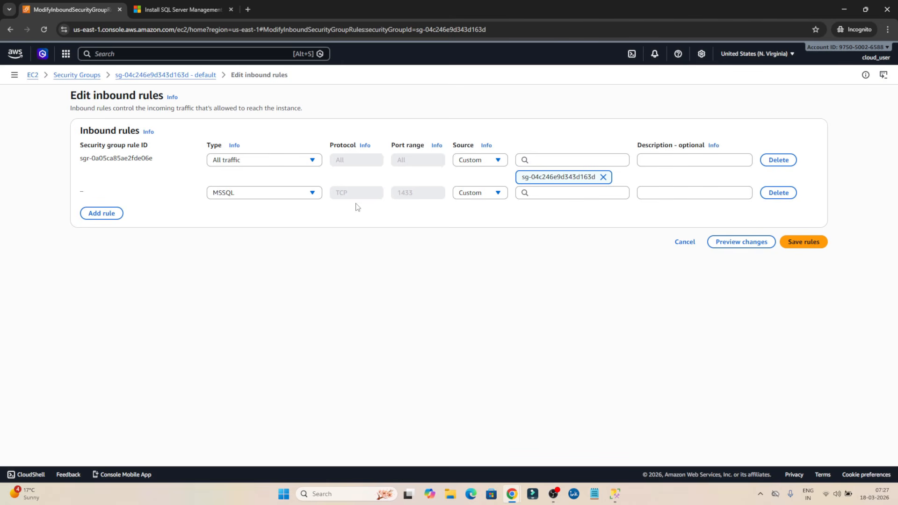
Set the MSSQL rule's source to My IP and save the inbound rules
left_click(497, 197)
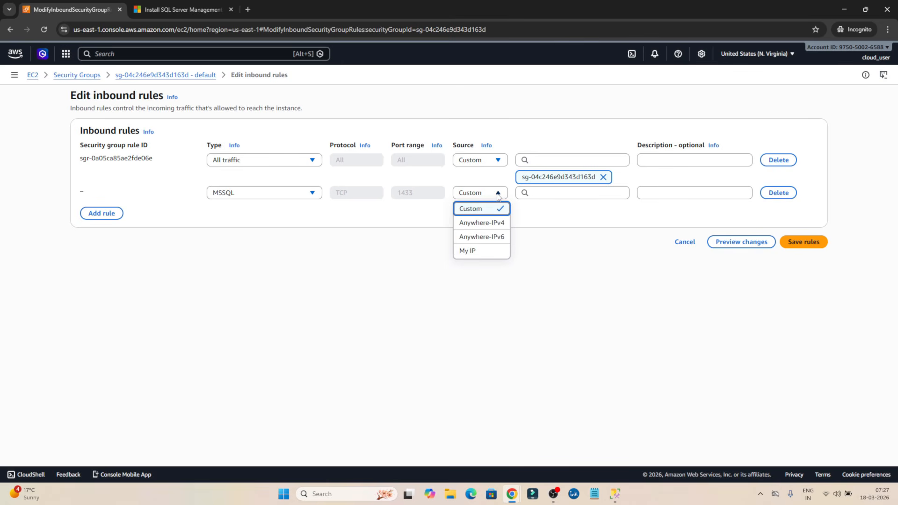
left_click(473, 253)
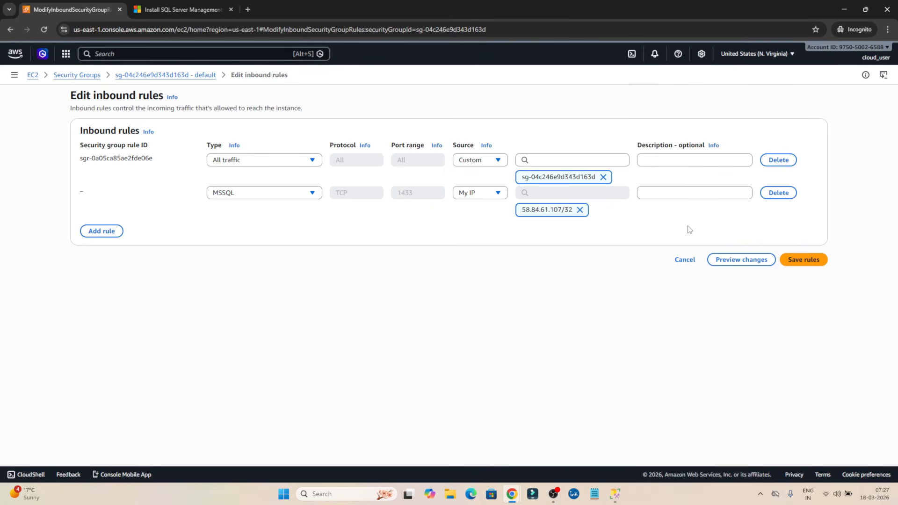
left_click(499, 192)
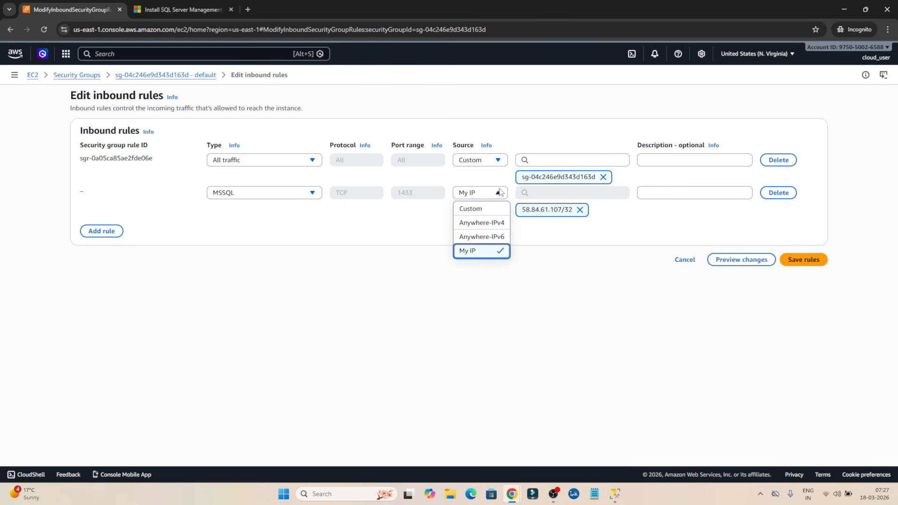
left_click(500, 192)
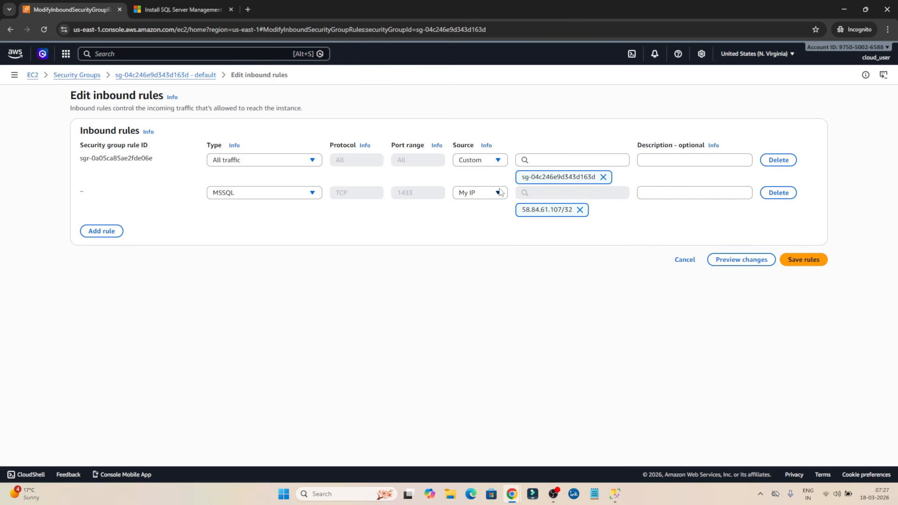
left_click(803, 260)
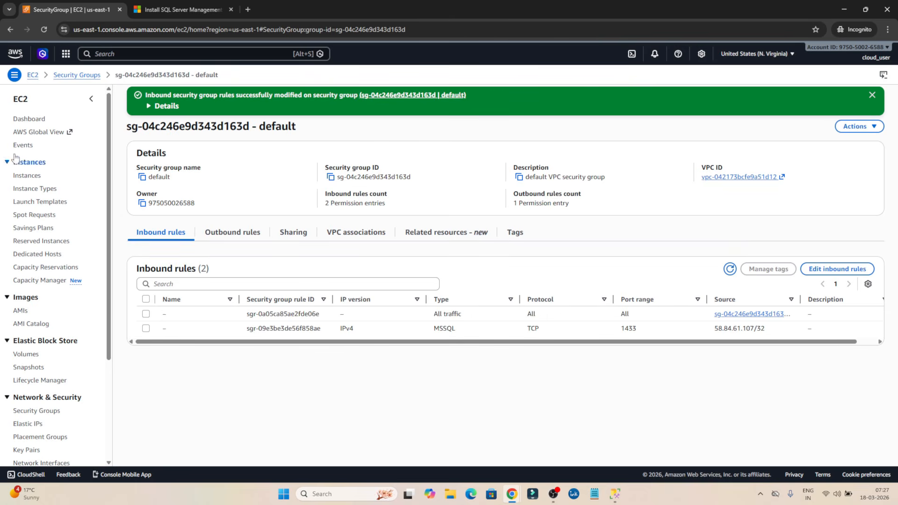
Find the Aurora and RDS service by searching for rds and open the details of the dev-test database
left_click(141, 54)
type("rds")
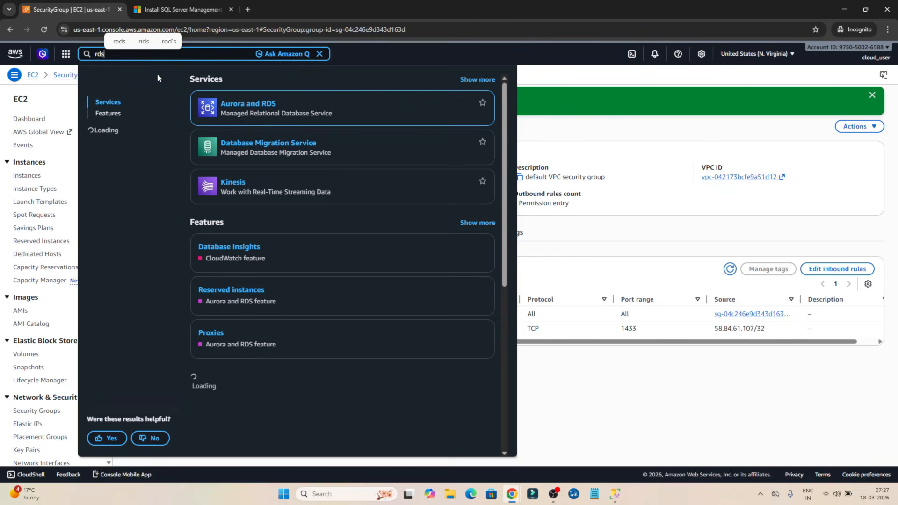
left_click(239, 107)
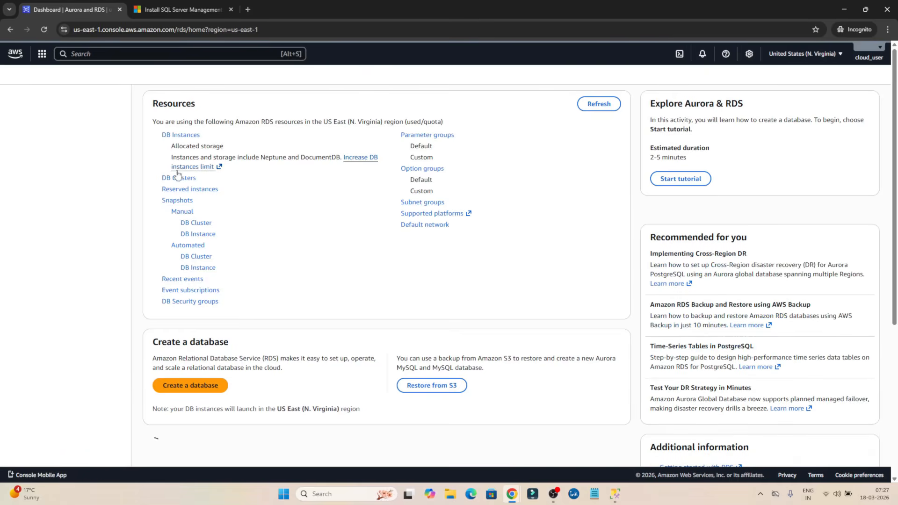
left_click(31, 132)
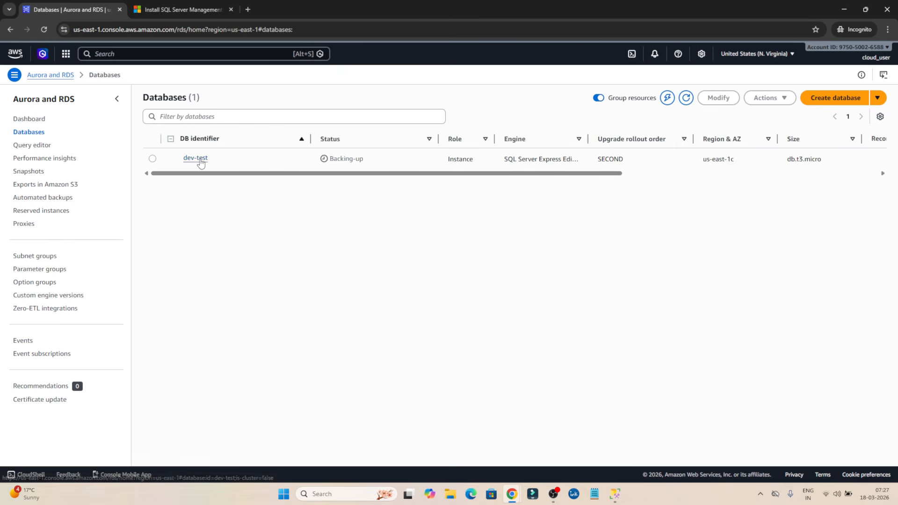
left_click(198, 159)
Show the Endpoints connection details of dev-test and copy its endpoint address
scroll(421, 311, "down", 3)
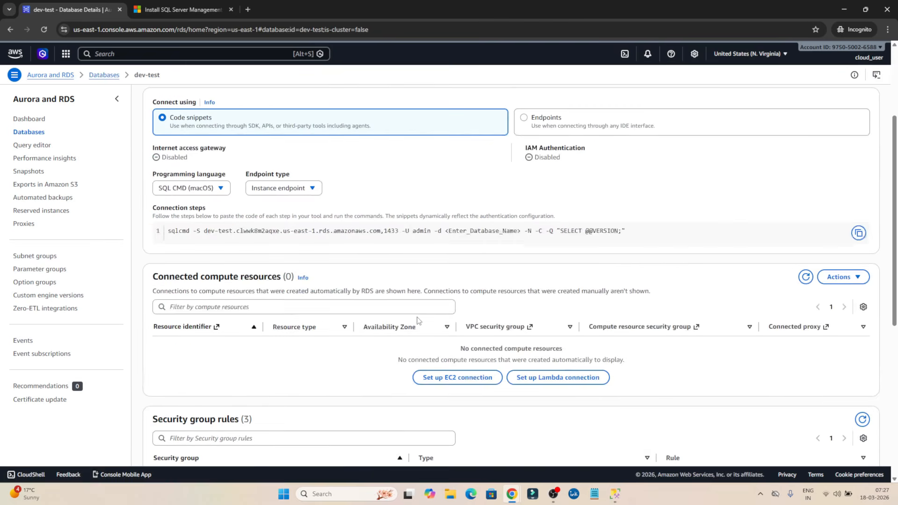
scroll(418, 316, "up", 3)
left_click(523, 261)
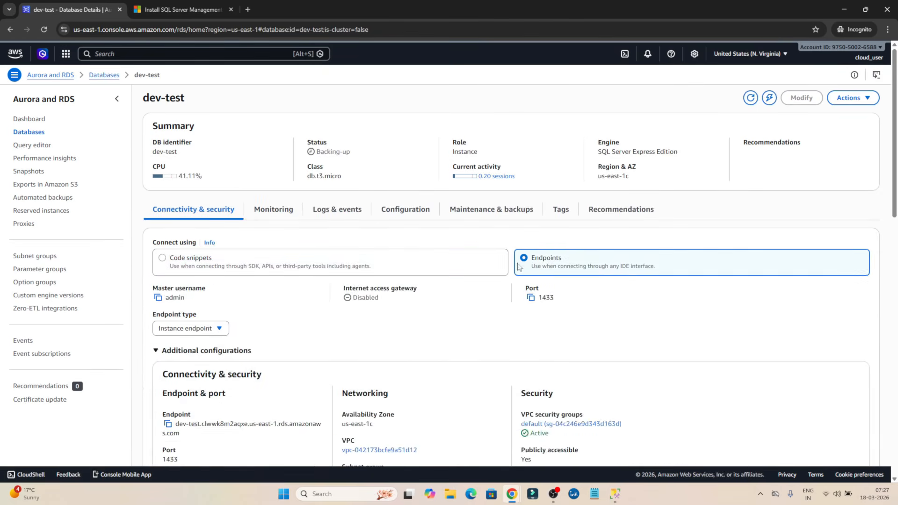
scroll(514, 269, "down", 3)
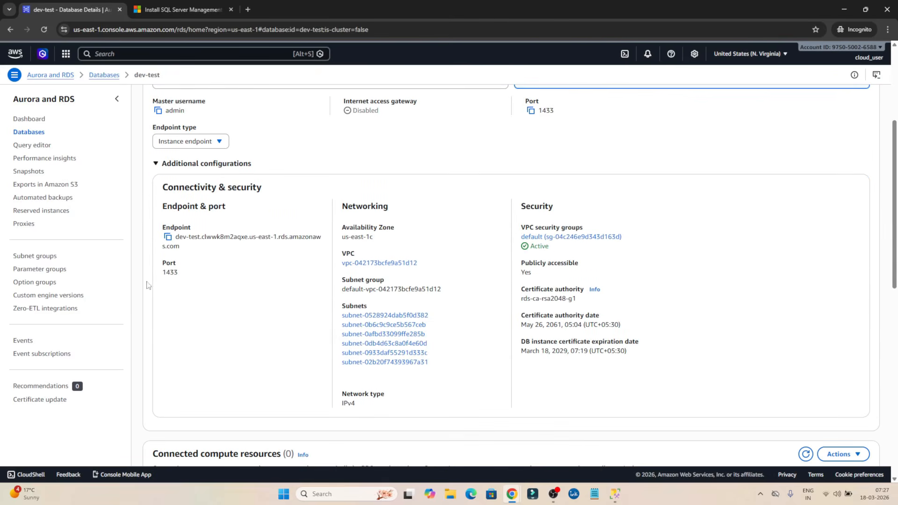
left_click(168, 237)
Switch to SQL Server Management Studio, paste the dev-test endpoint as server name, enter the Admin login's password and connect
mouse_move(616, 495)
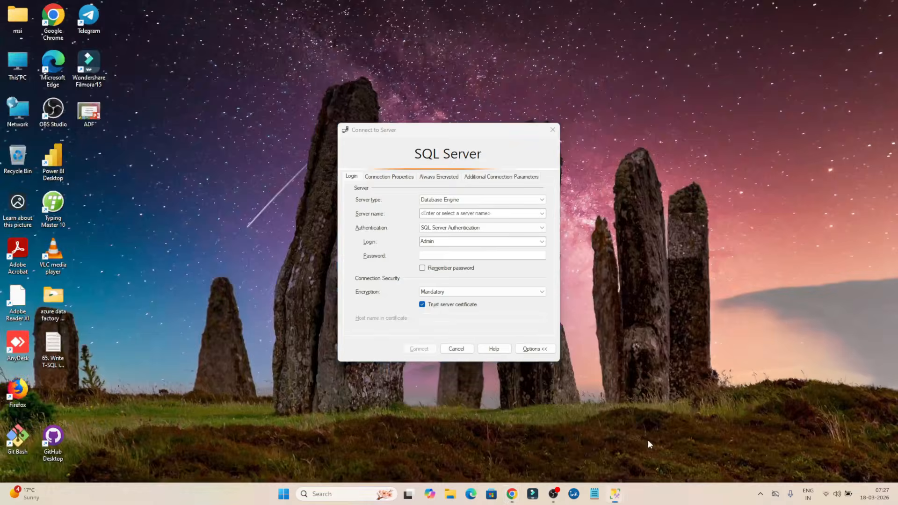
left_click(647, 440)
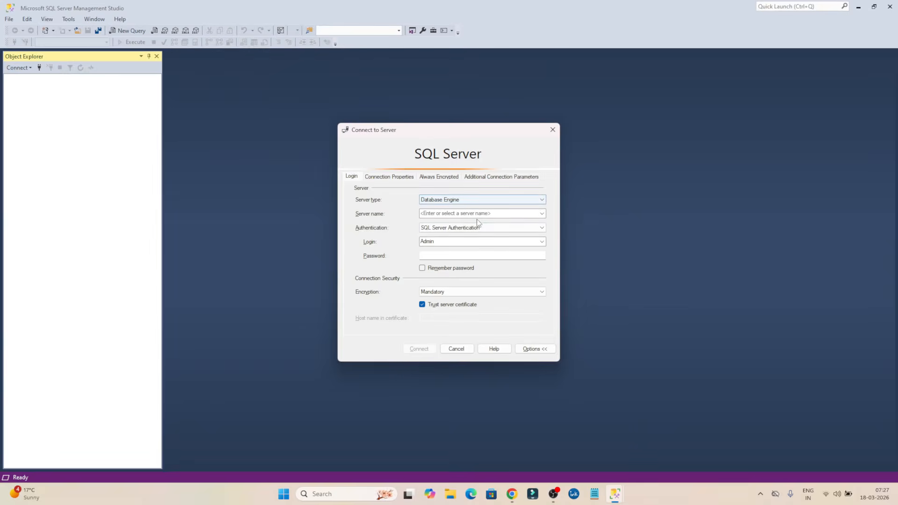
left_click(476, 214)
key("ctrl+v")
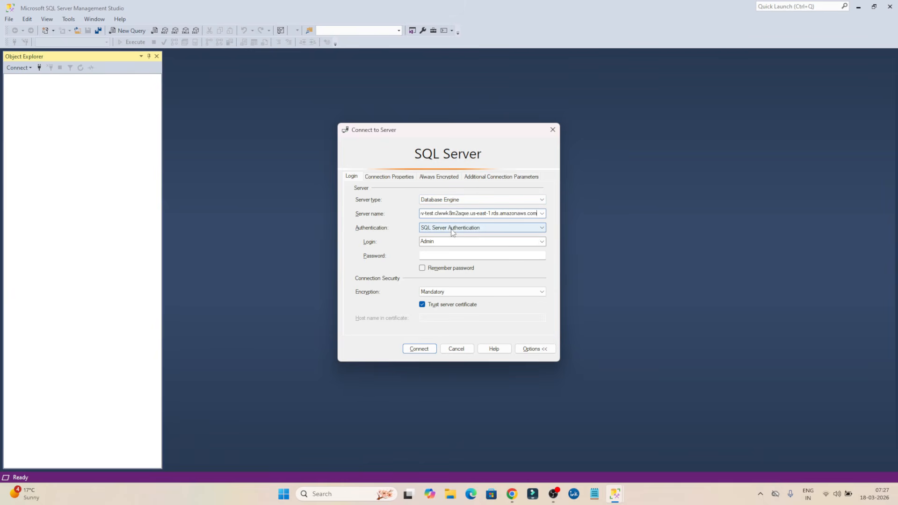
left_click(437, 255)
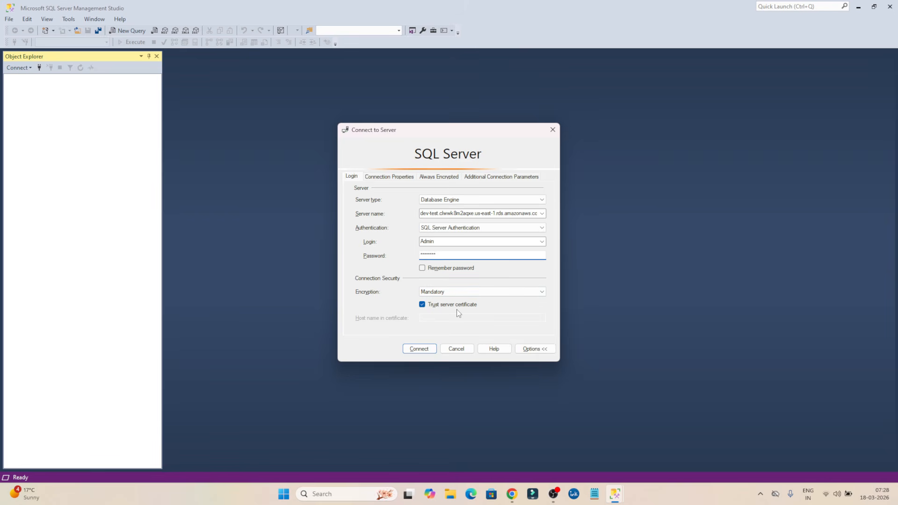
left_click(419, 350)
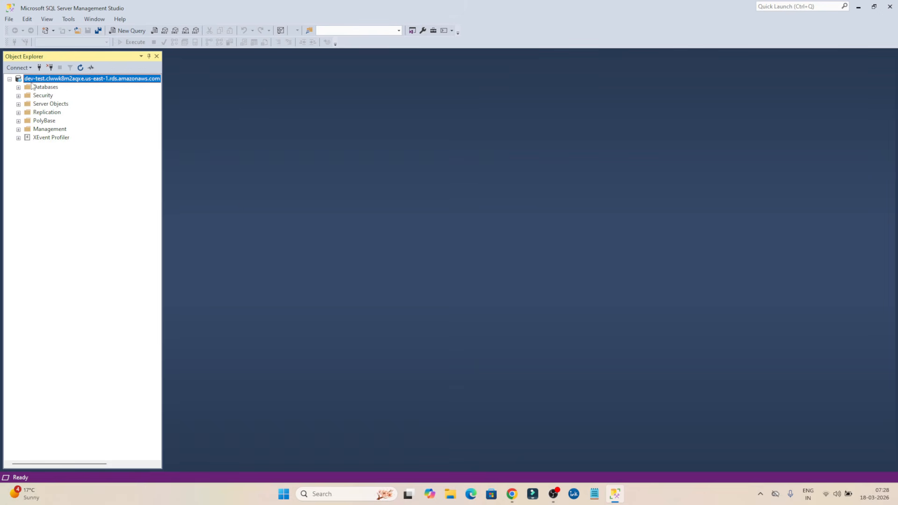
Expand the connected server's Databases folder and the rdsadmin database to view their contents
left_click(18, 88)
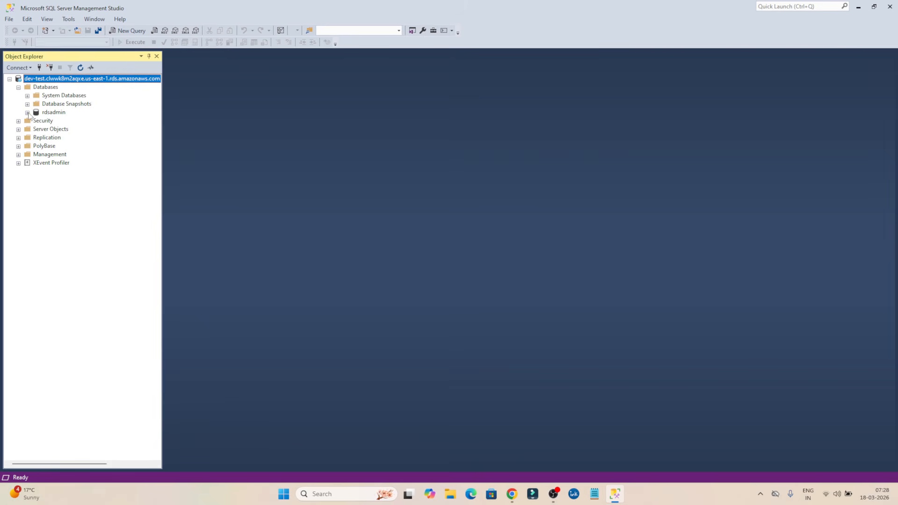
left_click(27, 112)
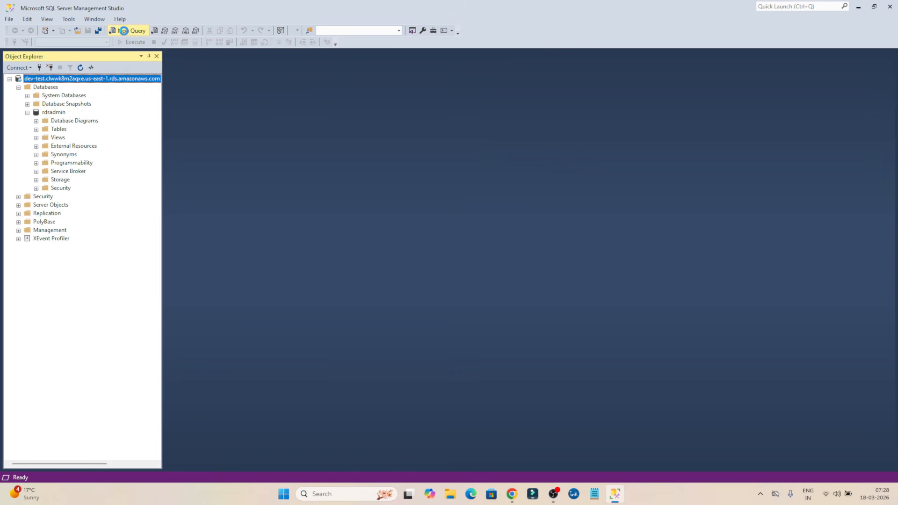
Open a new query, write create database dev and execute that statement
left_click(124, 31)
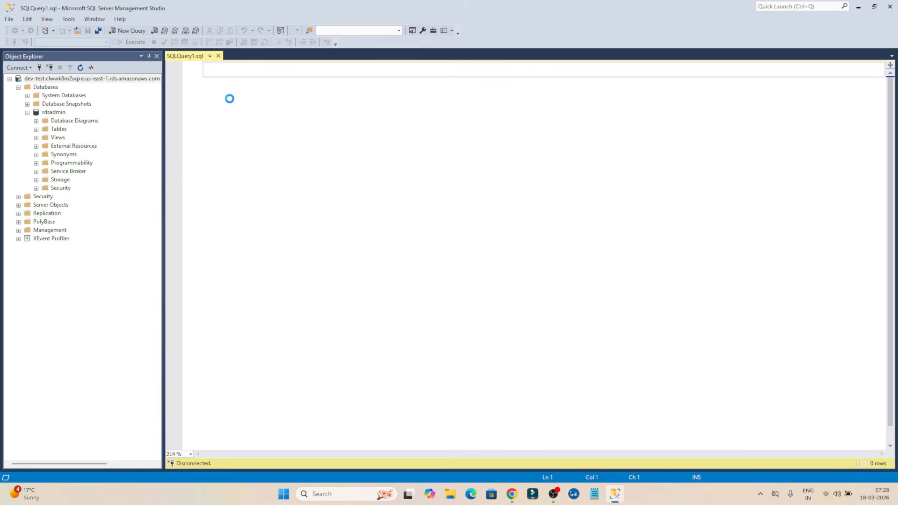
type("cre")
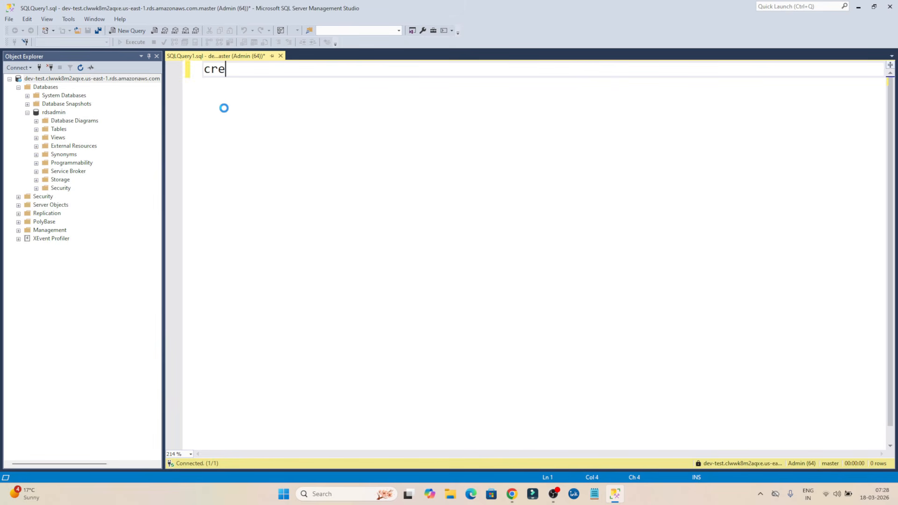
type("ate data")
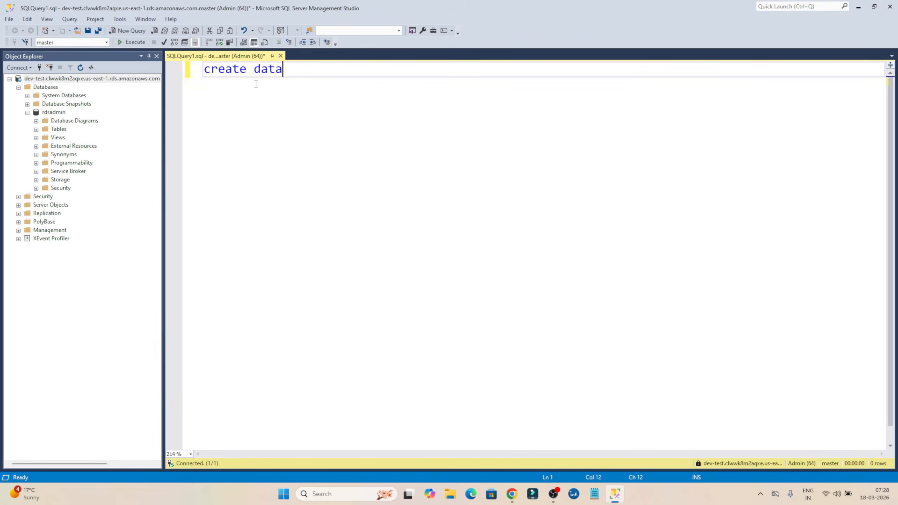
type("base")
type(" ne")
type("w")
key("BackSpace")
key("BackSpace")
key("BackSpace")
type("dev")
left_click_drag(353, 69, 199, 82)
left_click(134, 45)
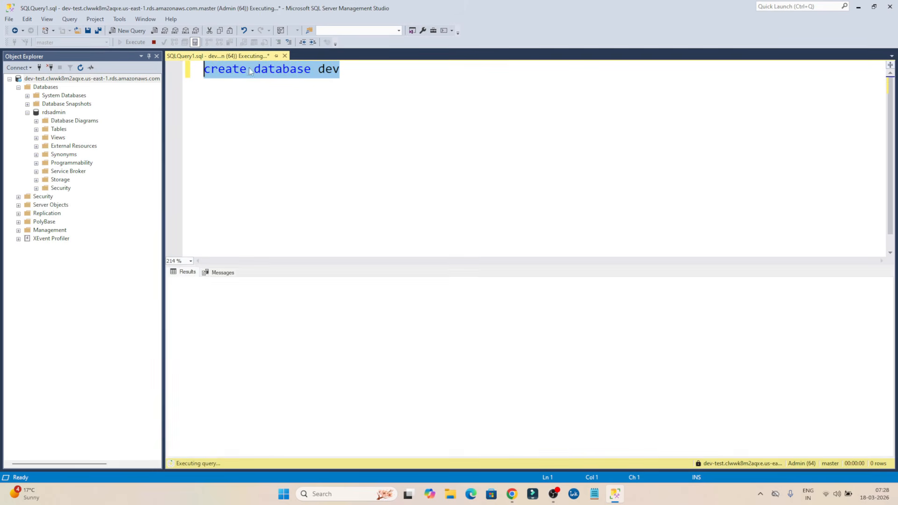
Add the statement use dev below the create database statement in the query
left_click(355, 70)
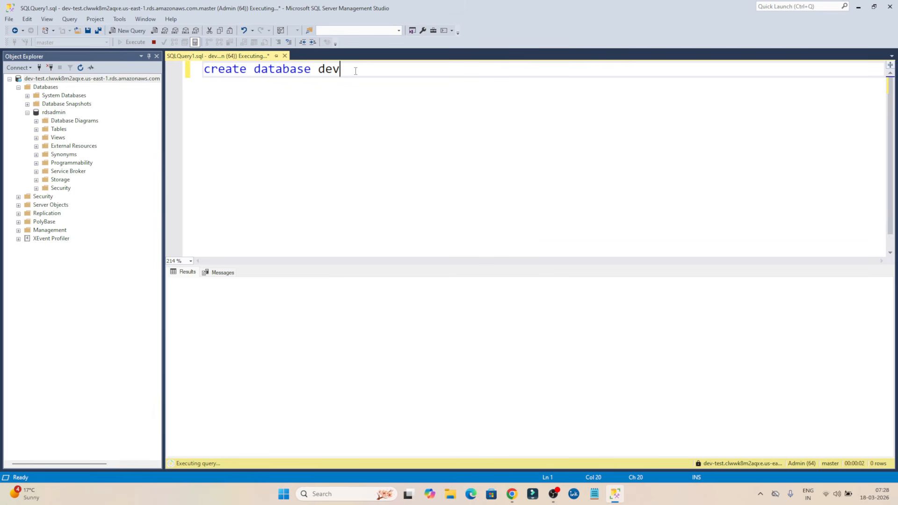
key("Return")
key("Return")
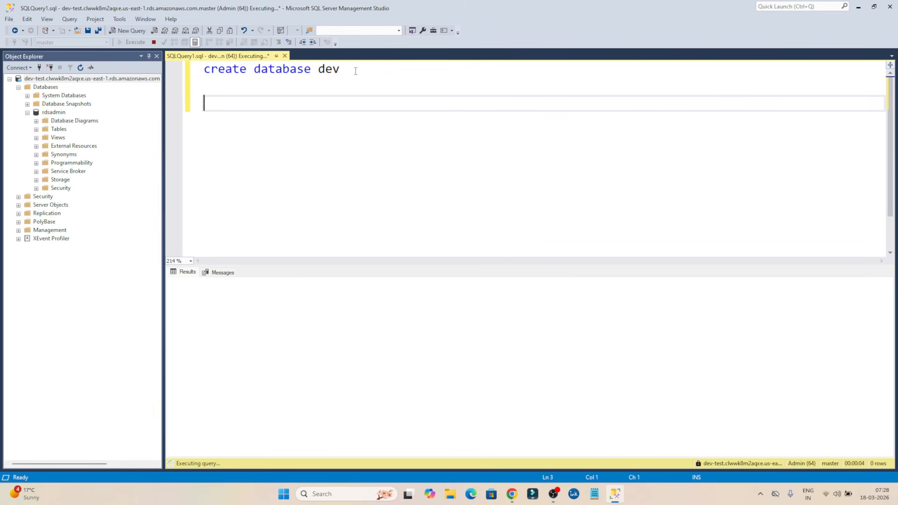
type("use dev")
double_click(245, 105)
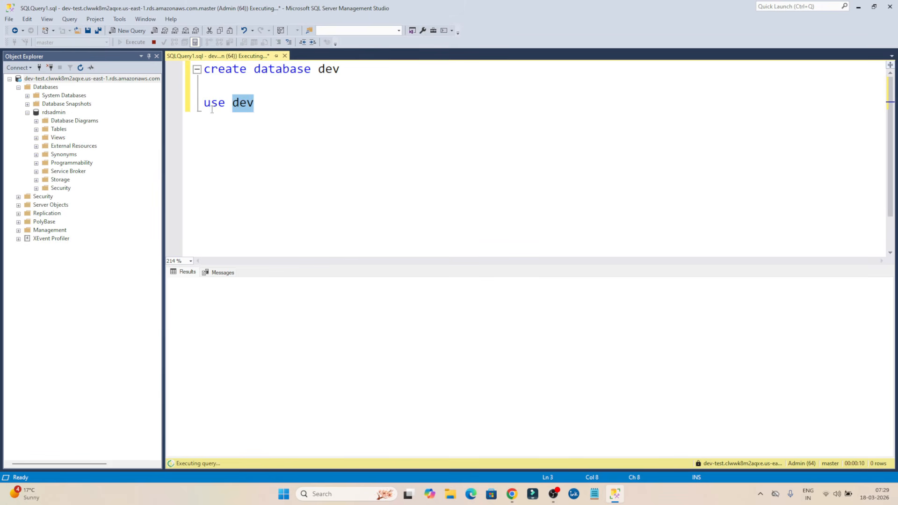
double_click(214, 103)
double_click(241, 104)
left_click(279, 102)
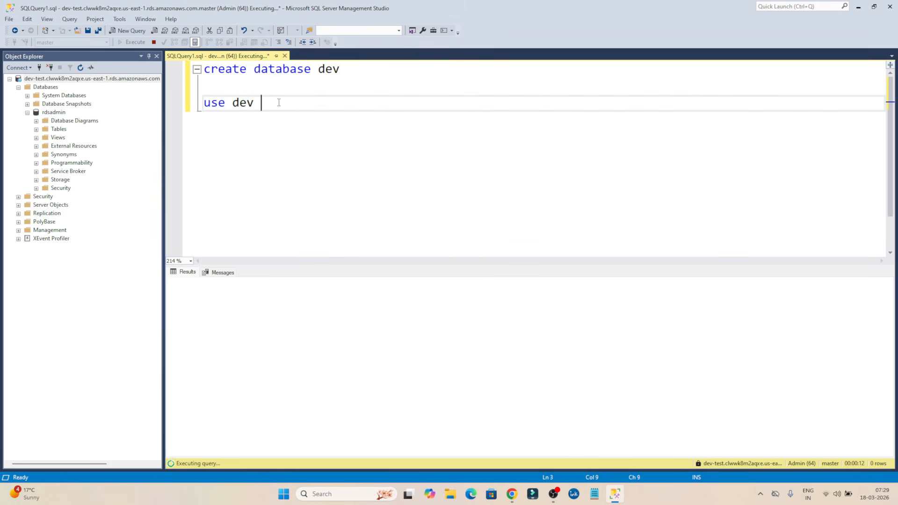
Write a create table statement for emp with the columns id int and name varchar(128)
key("Return")
key("Return")
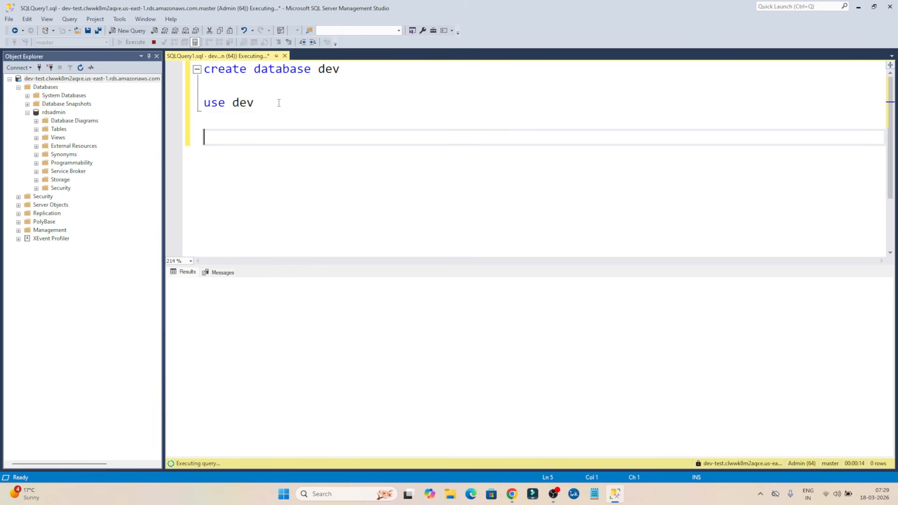
type("create table ")
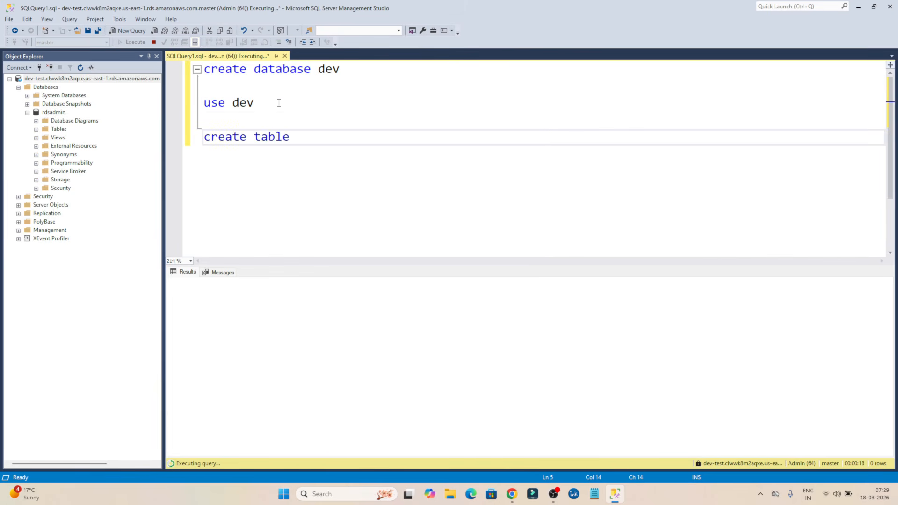
type("emp (")
key("Return")
key("Return")
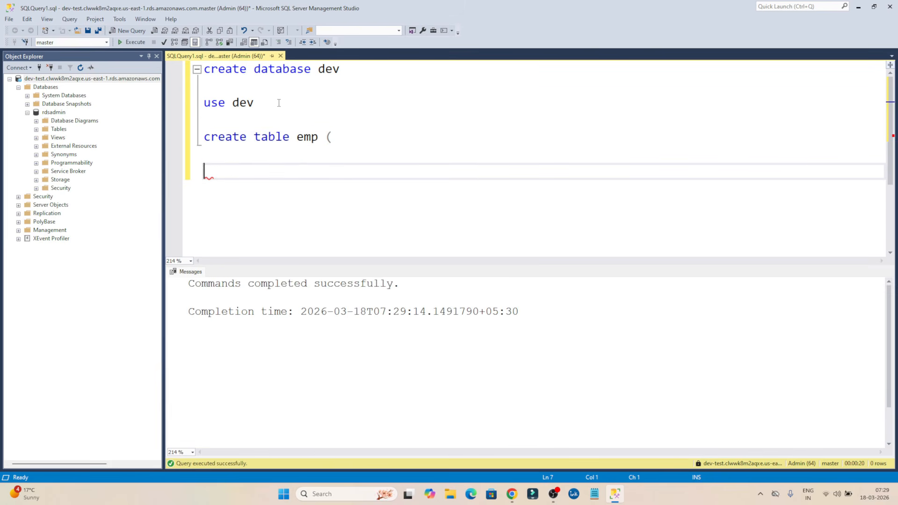
type("id int ,")
key("Return")
type("name ")
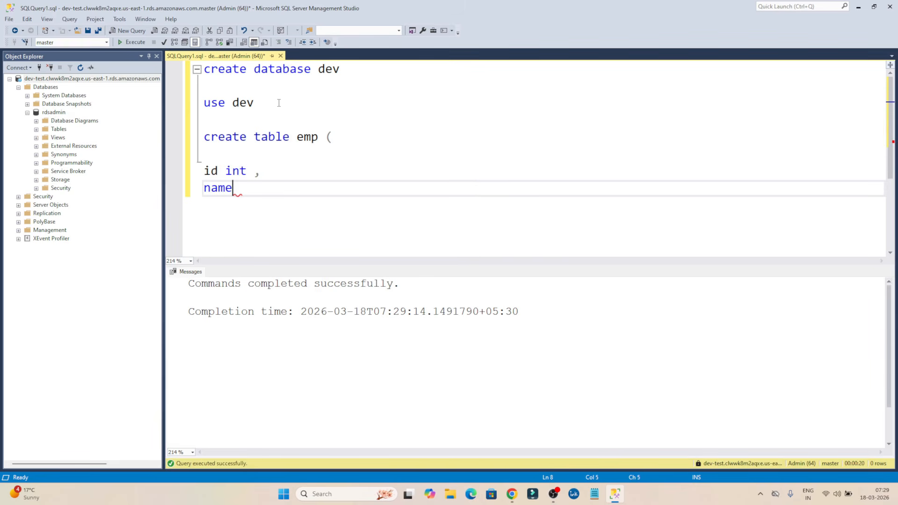
type("varchar")
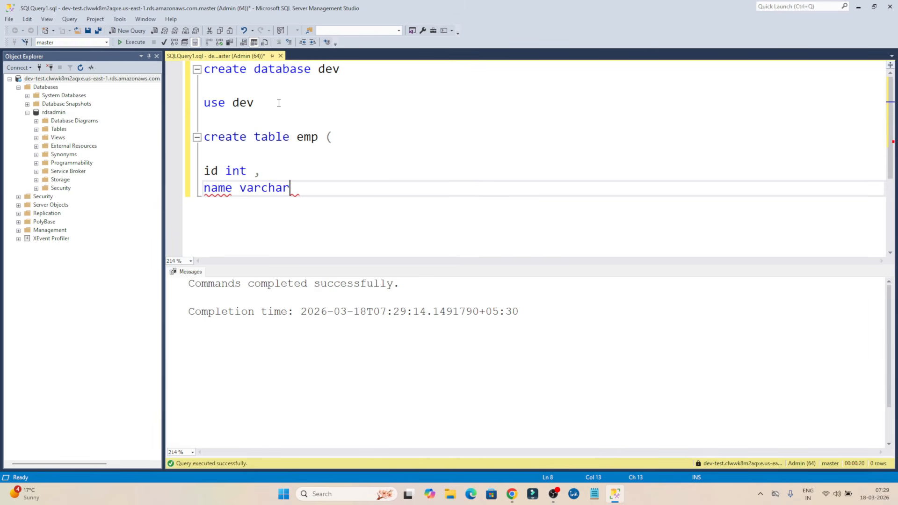
type("(128)")
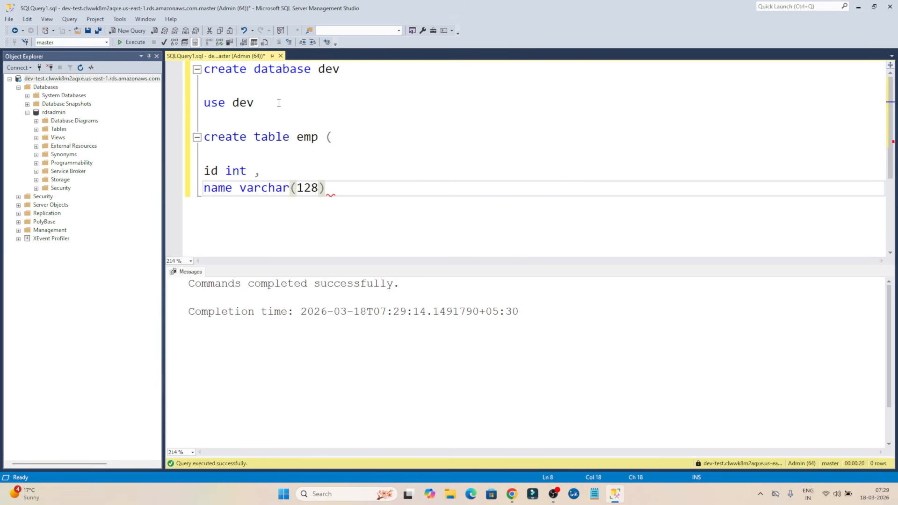
key("Return")
type(")")
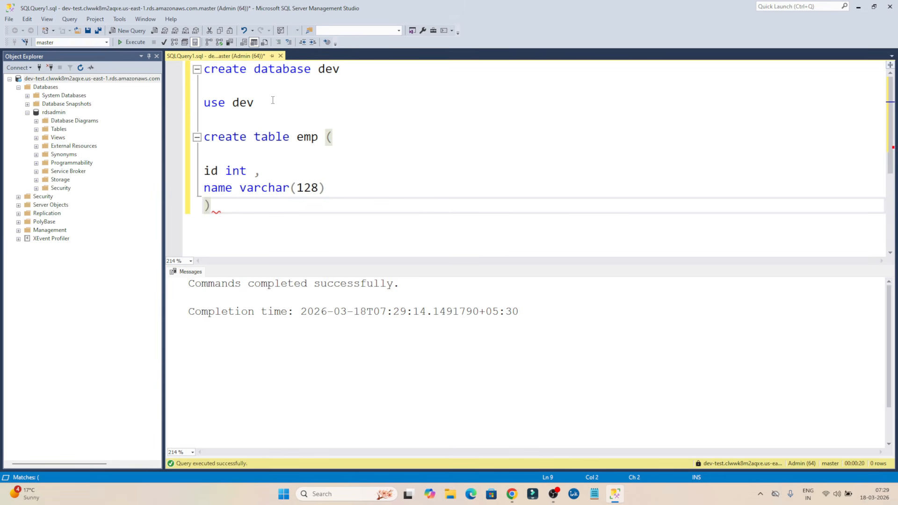
Execute only the use dev statement to switch the query to the dev database
double_click(288, 69)
left_click(259, 103)
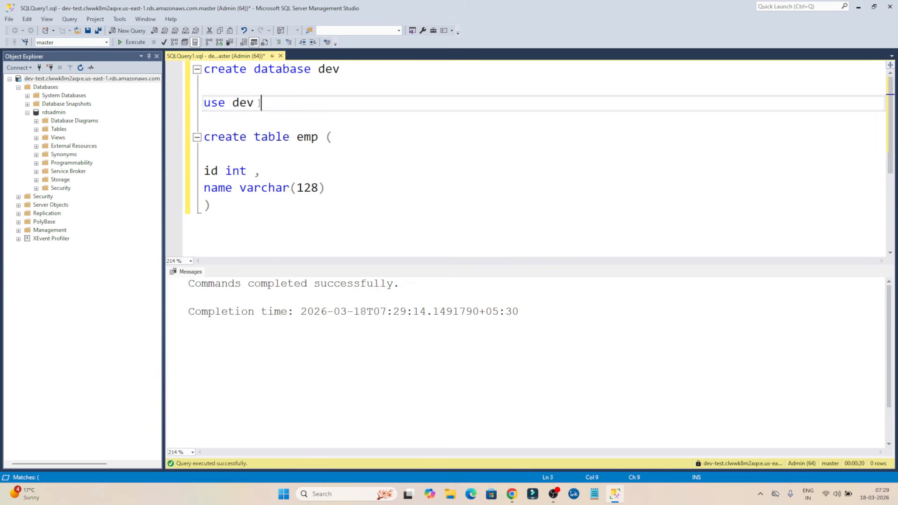
left_click_drag(259, 103, 210, 102)
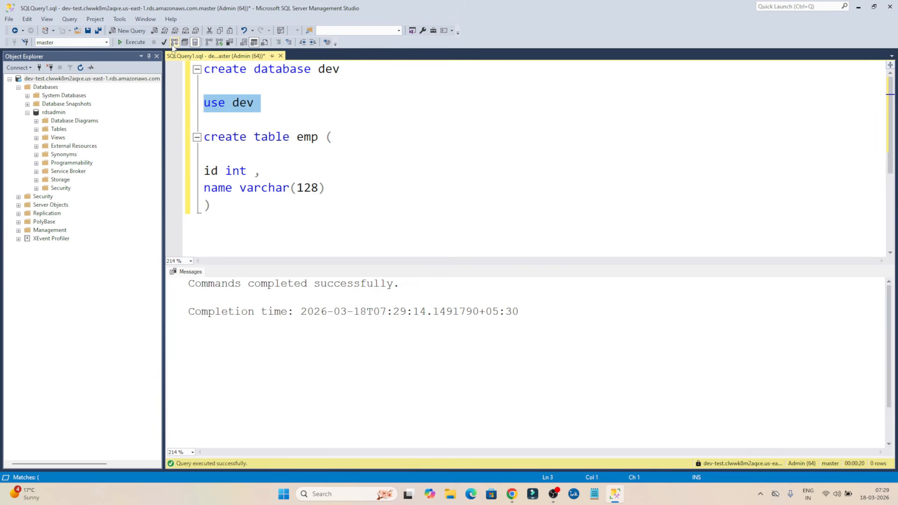
key("F5")
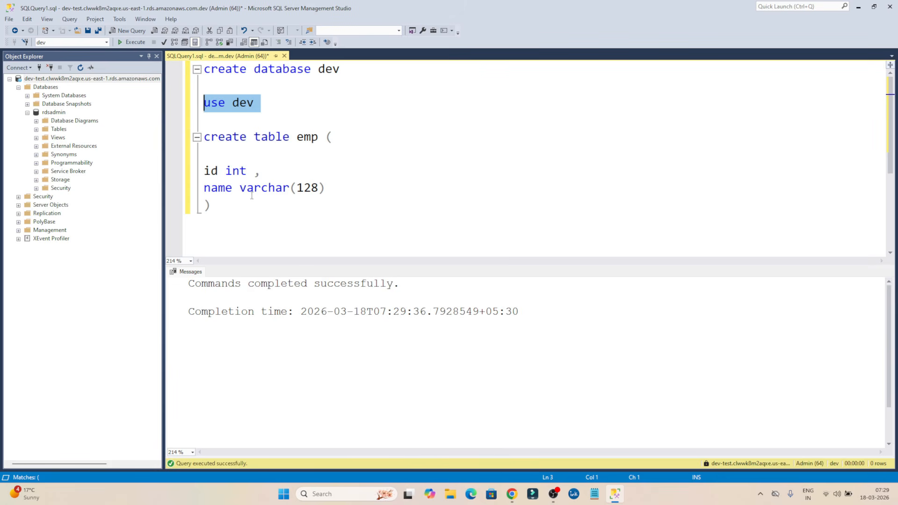
Execute only the create table emp statement in the dev database
left_click_drag(252, 206, 204, 137)
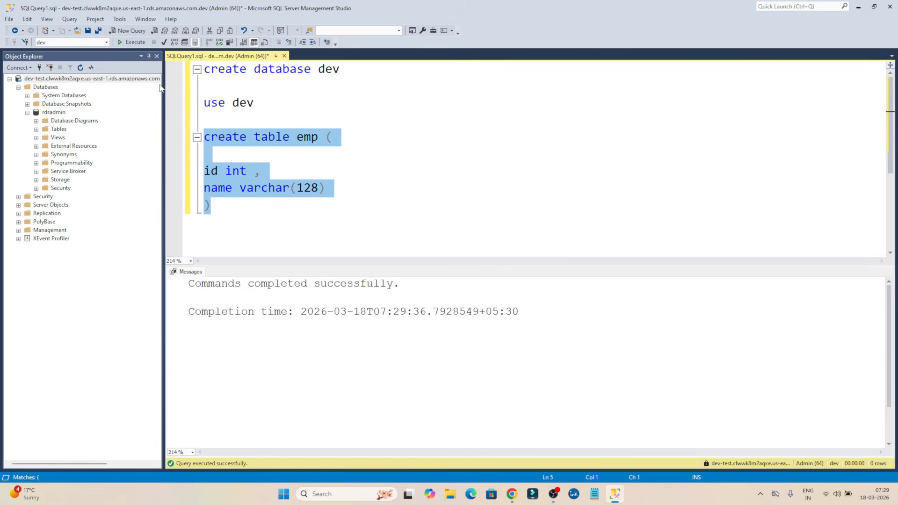
key("F5")
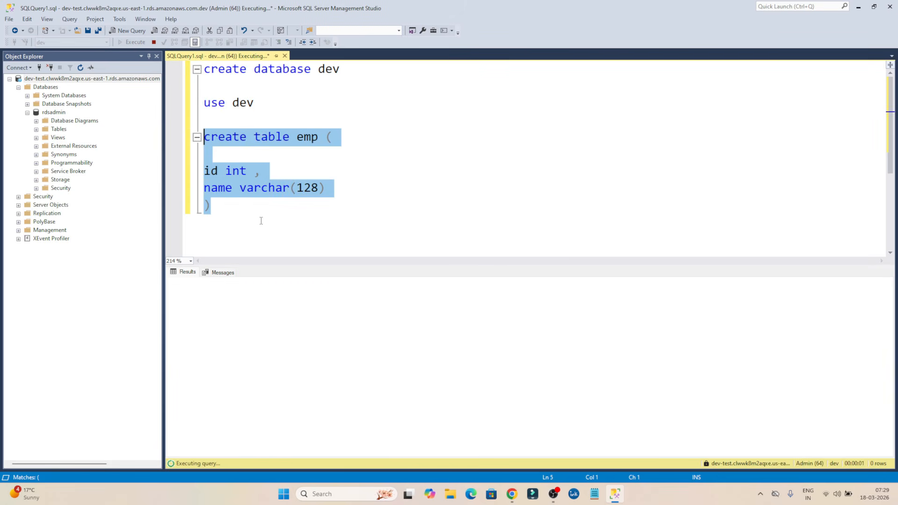
left_click(230, 149)
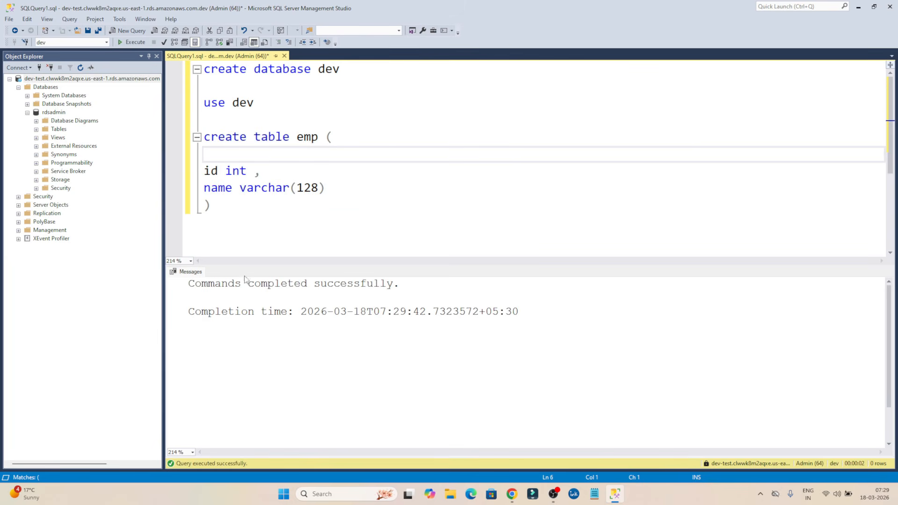
Write and execute an insert into emp statement with id 1 and a person's first name as values
left_click(241, 212)
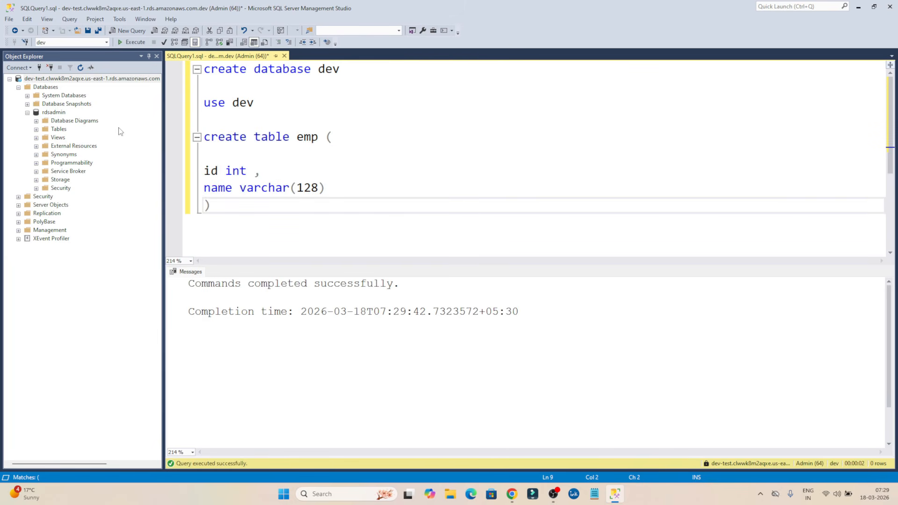
key("Return")
key("Return")
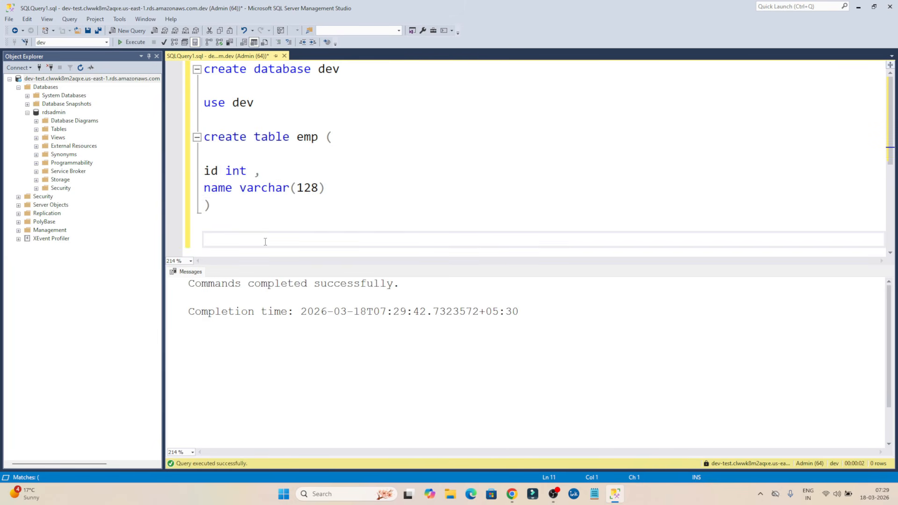
type("insert into emp values(1")
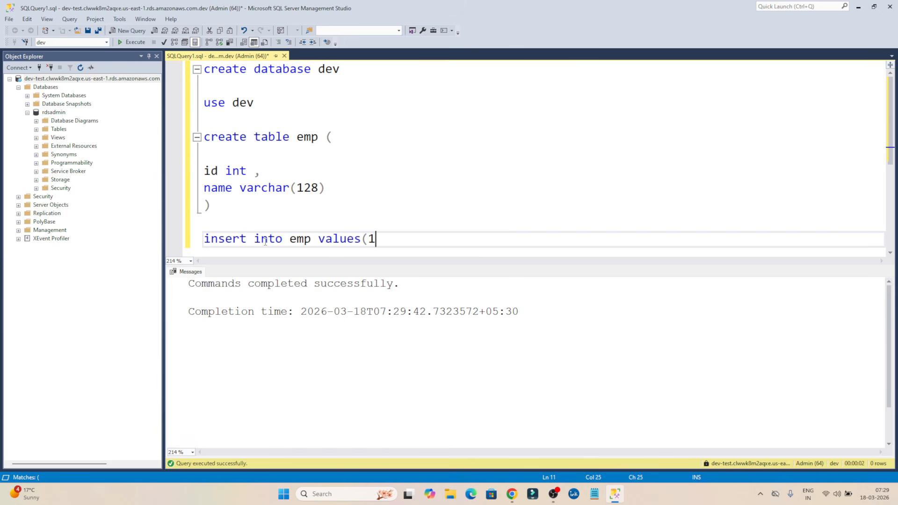
type(",'manis')")
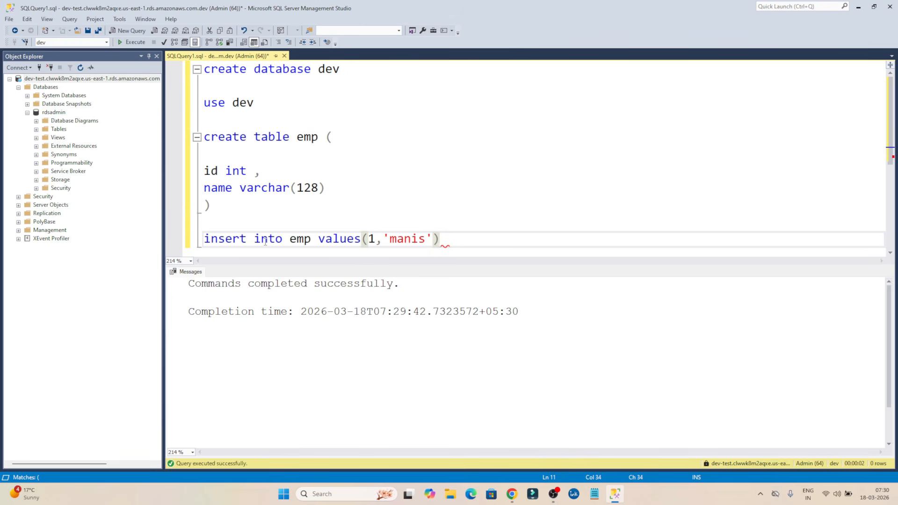
left_click_drag(444, 238, 193, 252)
left_click(134, 42)
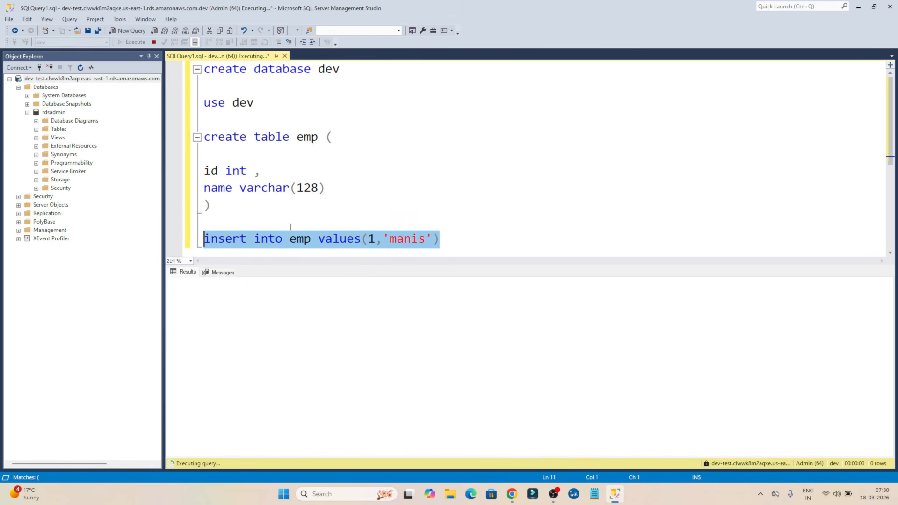
Refresh the server's object tree and expand Databases, the dev database and its Tables folder
left_click(80, 68)
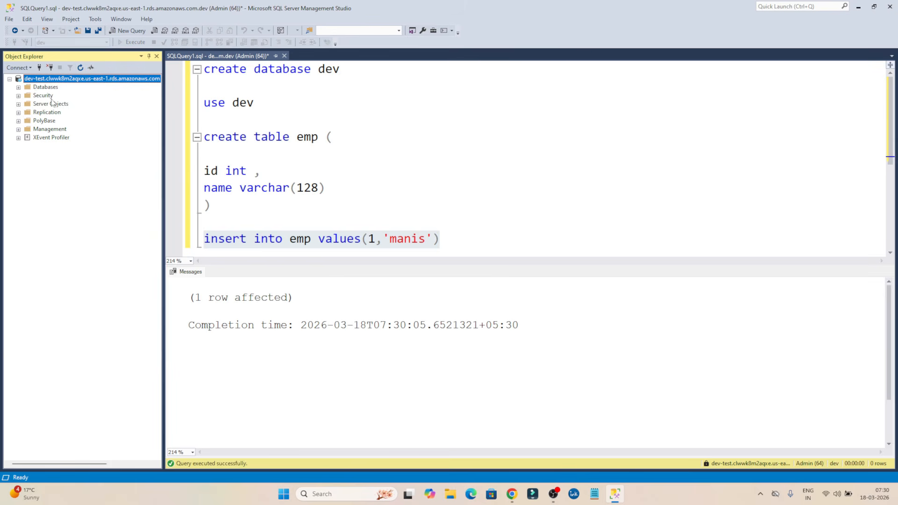
left_click(18, 87)
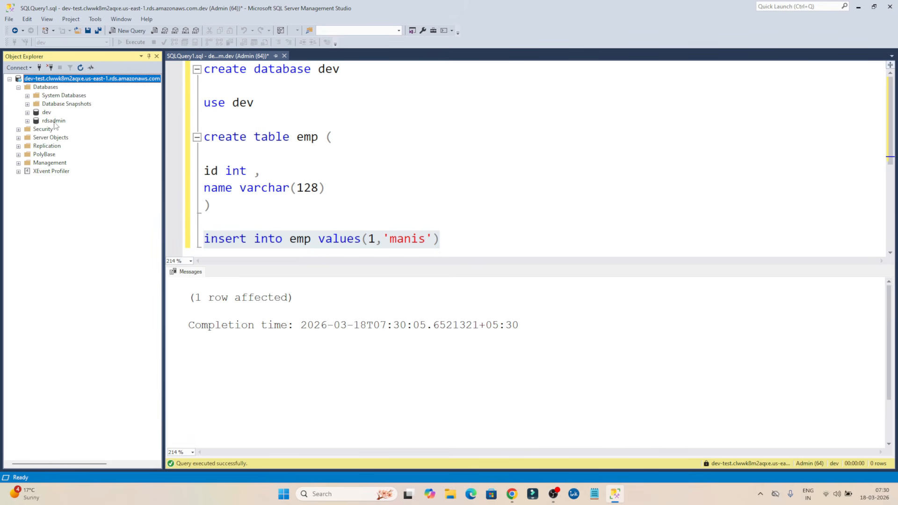
left_click(28, 113)
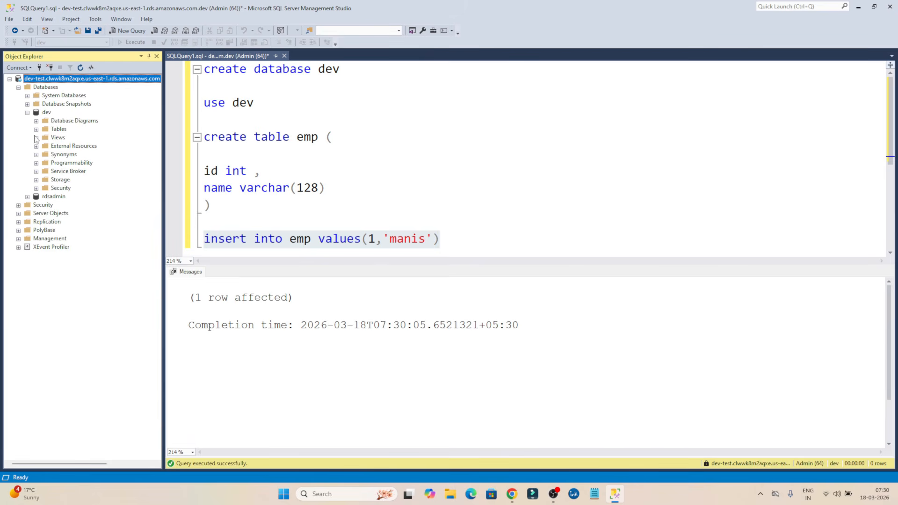
left_click(37, 129)
Add the query select * from emp below the insert statement and execute only that query
scroll(340, 160, "down", 1)
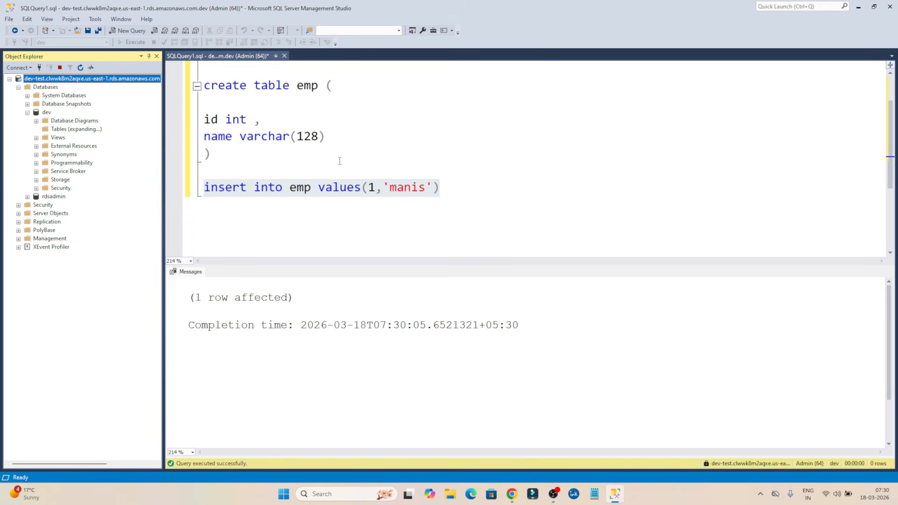
scroll(340, 161, "down", 1)
left_click(318, 170)
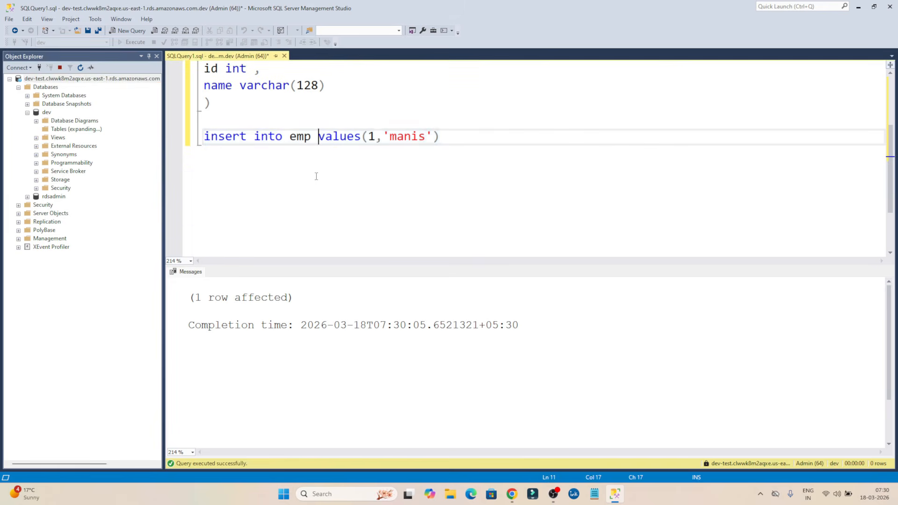
left_click(462, 139)
key("Return")
key("Return")
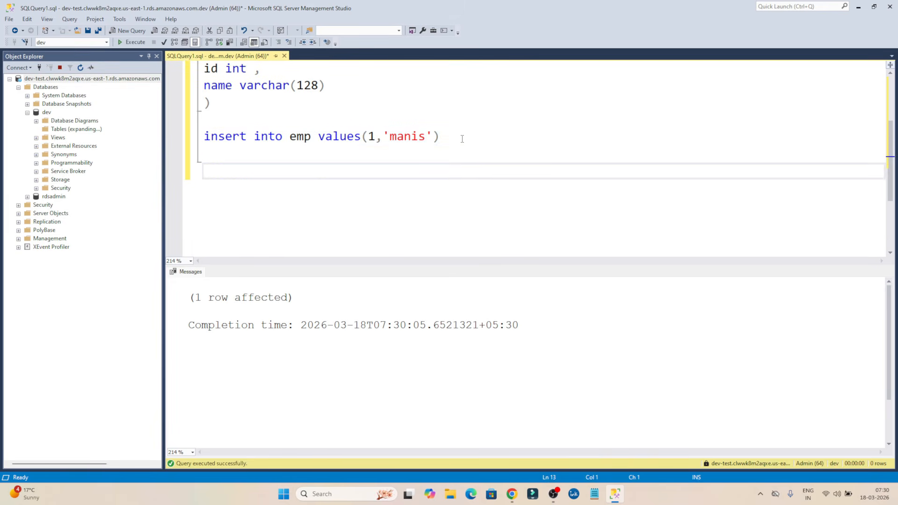
type("select * from emp")
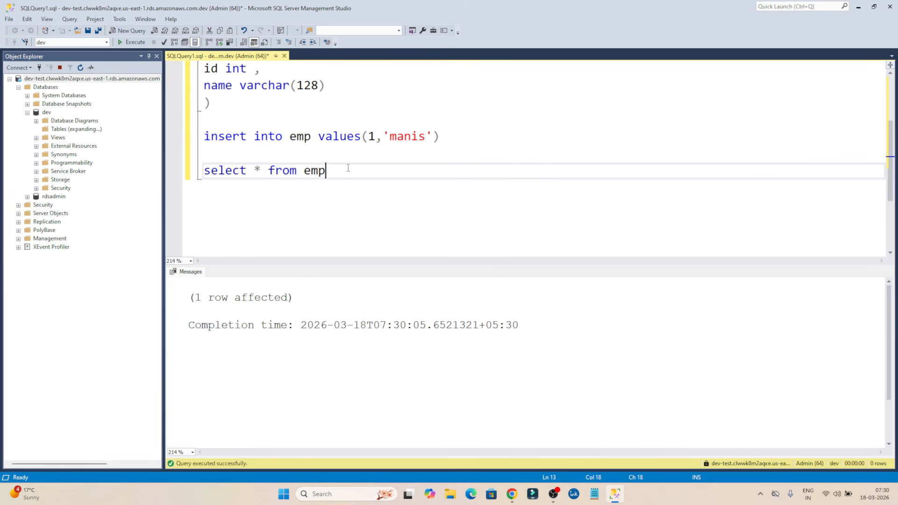
left_click_drag(347, 169, 203, 171)
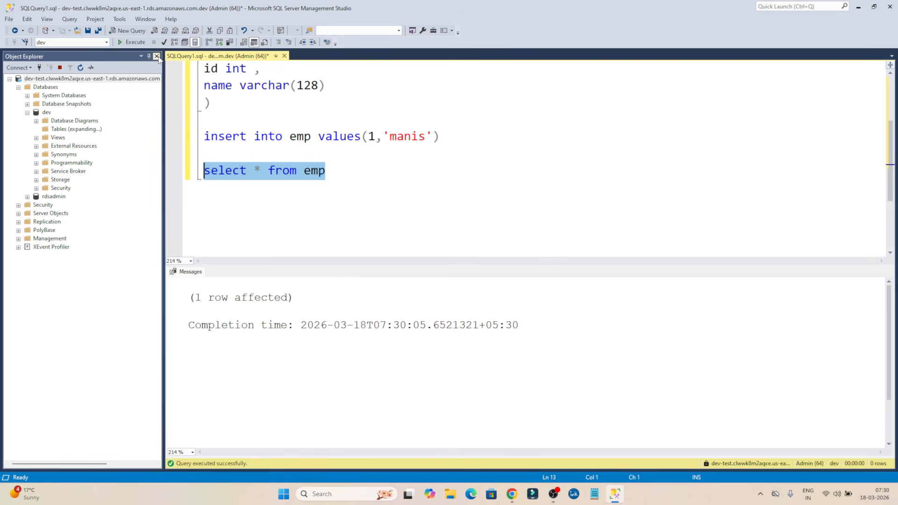
left_click(132, 42)
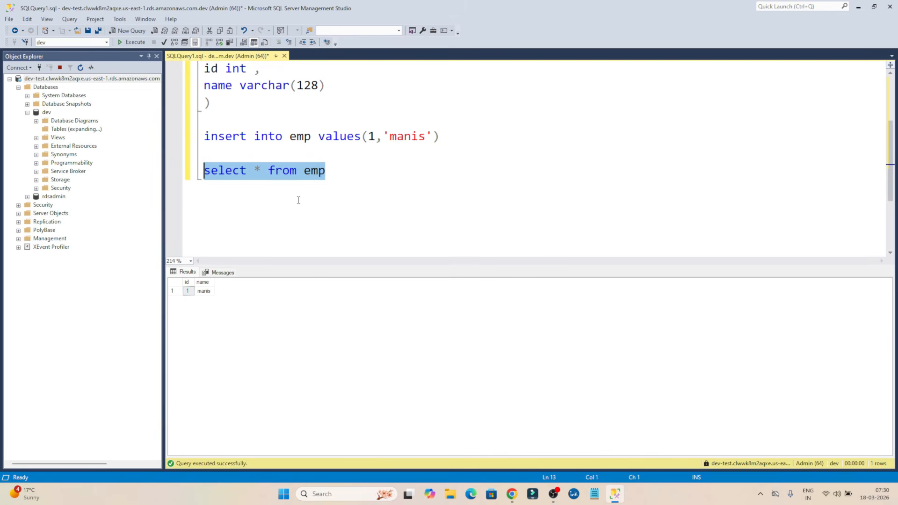
Switch to the AWS console in Chrome and review the dev-test database's summary and connectivity details
scroll(298, 200, "up", 2)
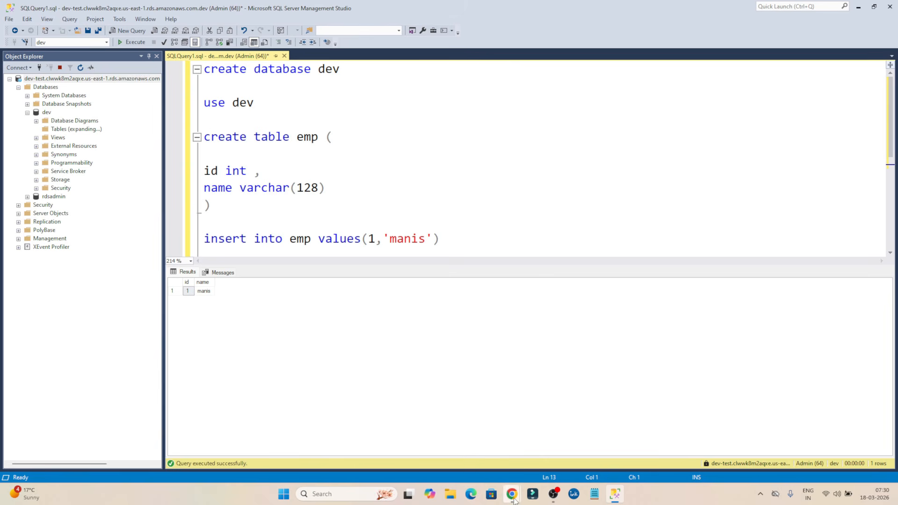
mouse_move(513, 500)
left_click(593, 411)
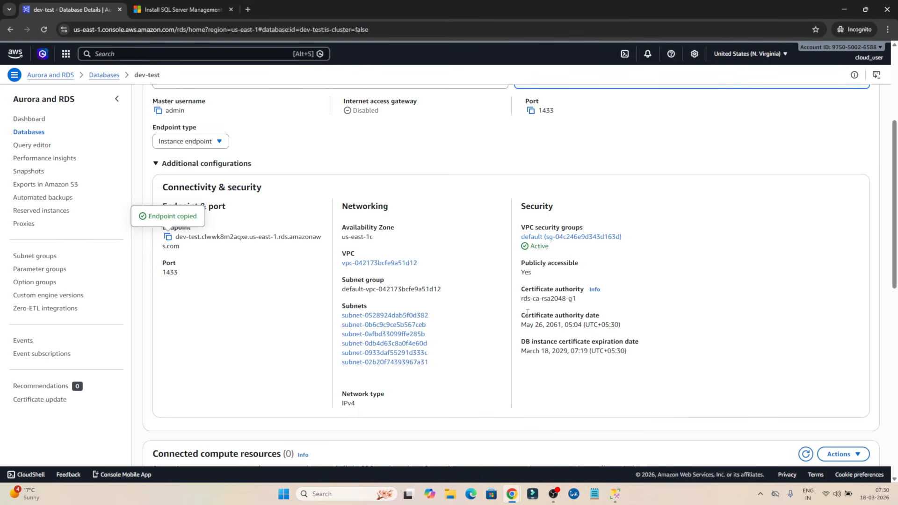
scroll(527, 312, "up", 4)
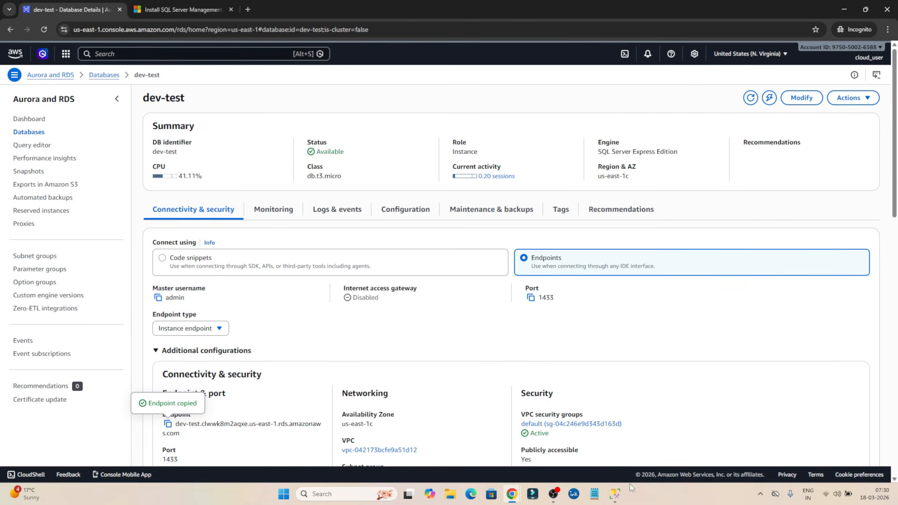
left_click(617, 496)
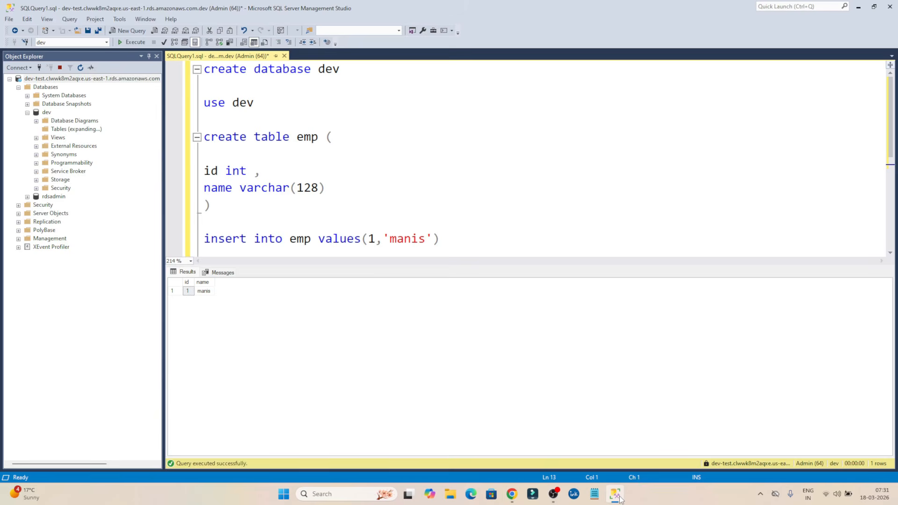
left_click(617, 497)
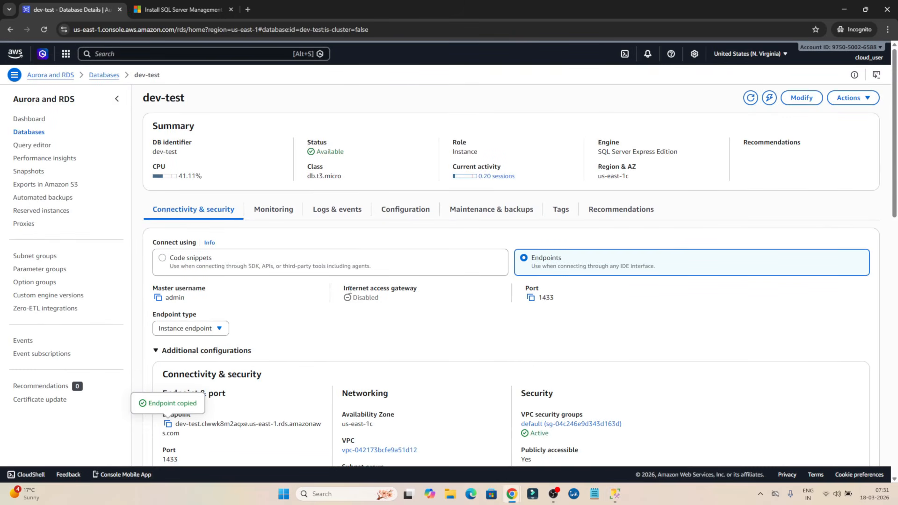